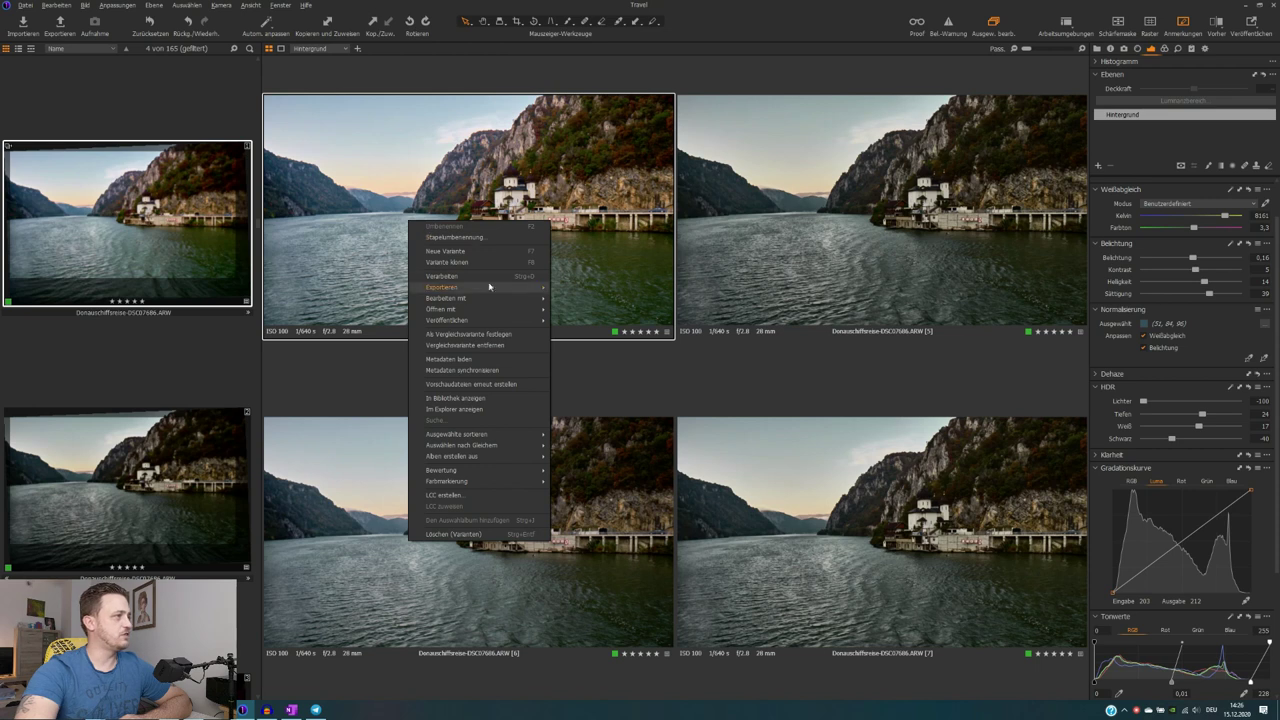
Step: Set the first variant of the river photo as the compare variant and view it with only the second variant, hiding the browser
left_click(489, 336)
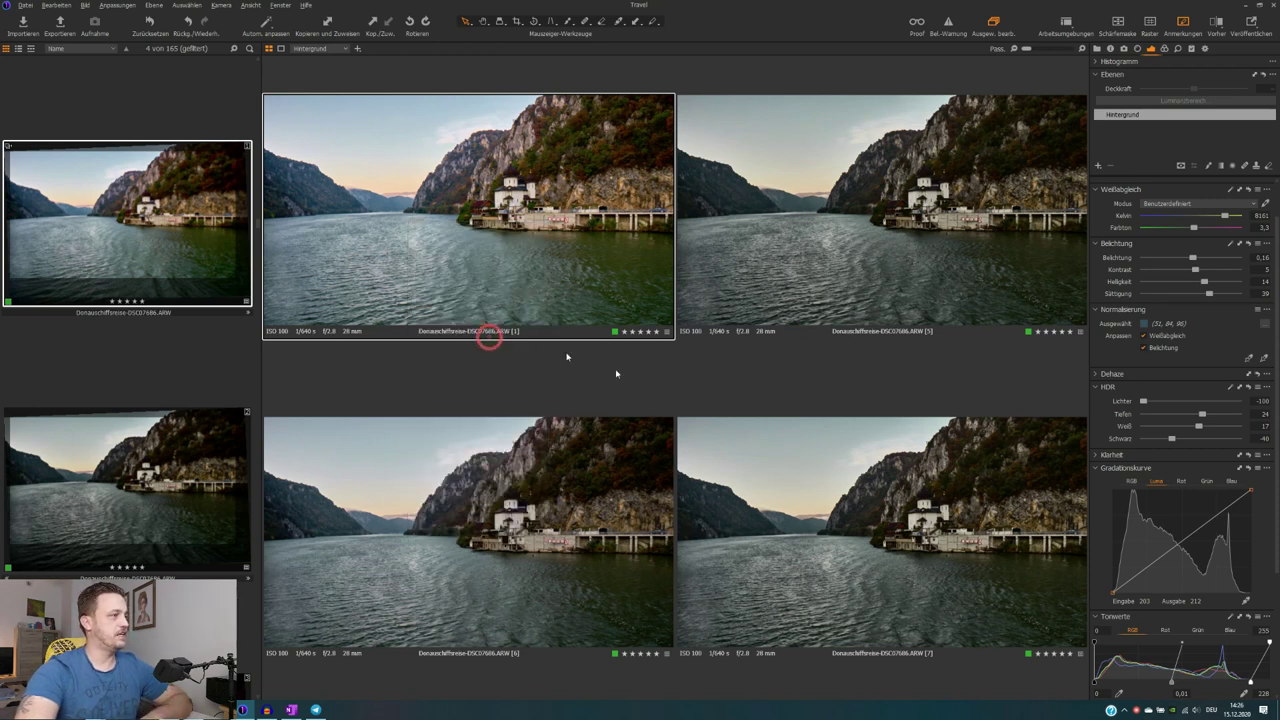
key("ctrl+b")
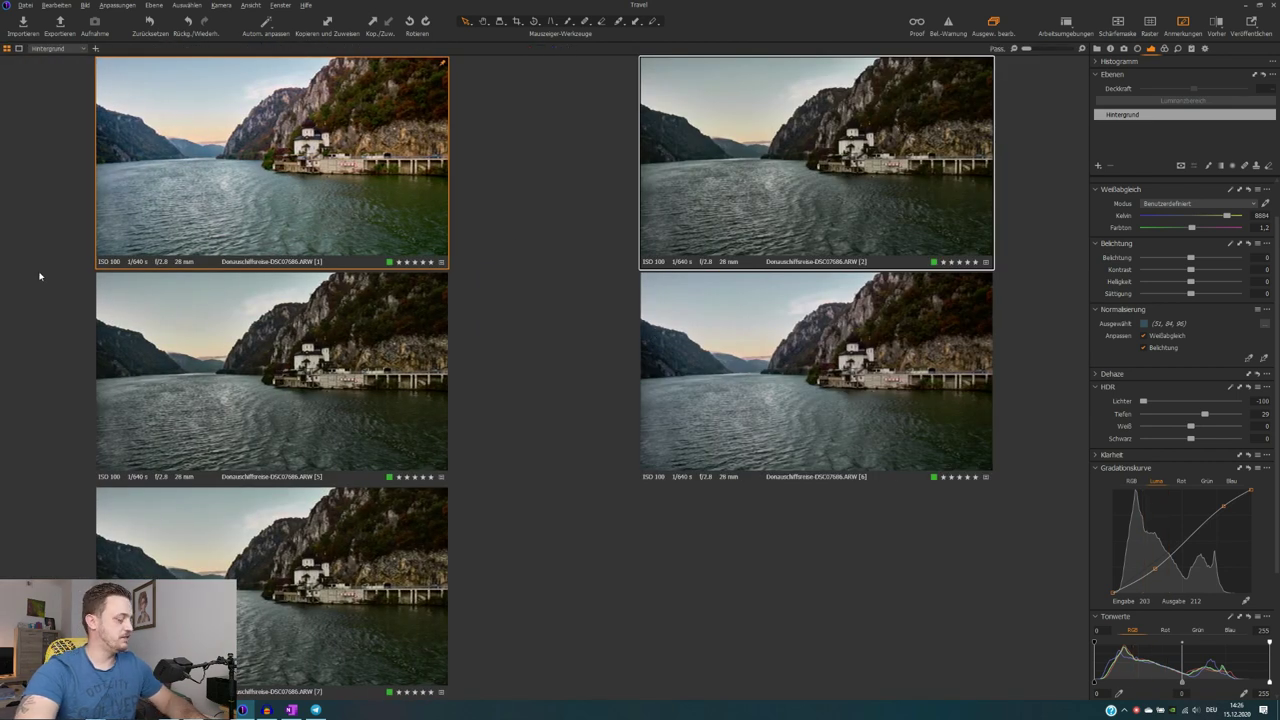
key("ctrl+b")
left_click(162, 370)
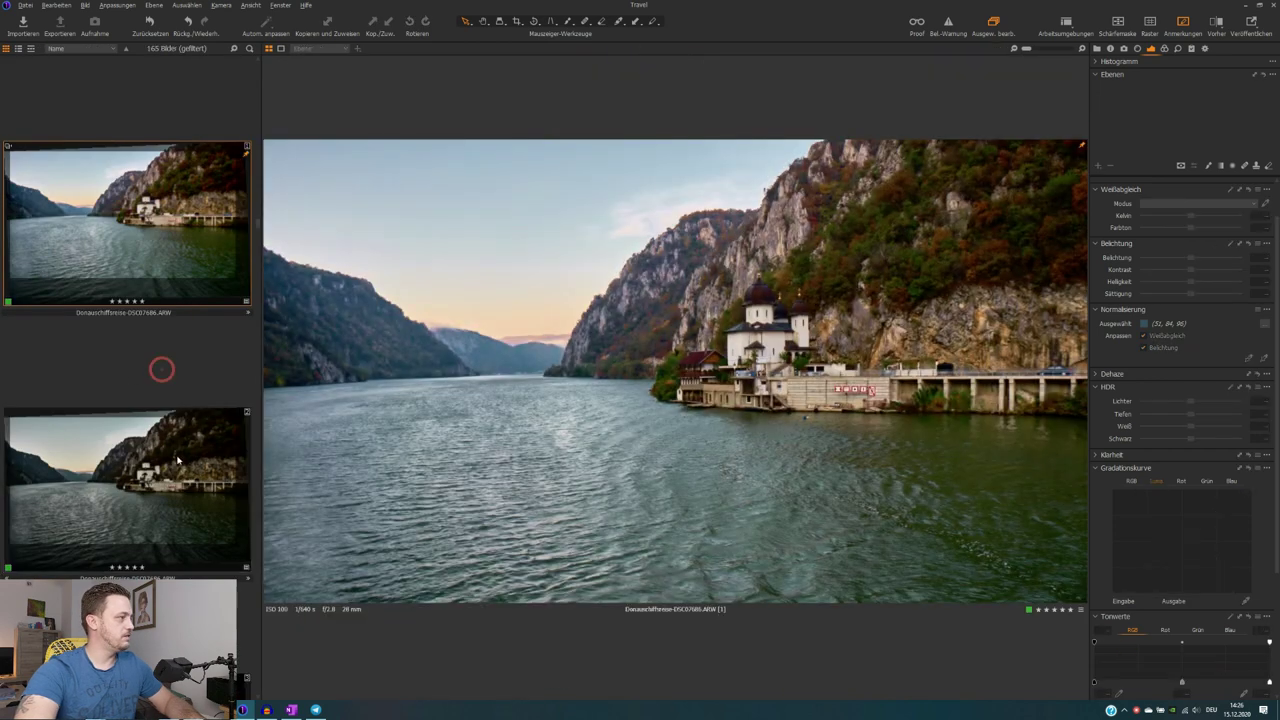
left_click(177, 460, "ctrl")
key("ctrl+b")
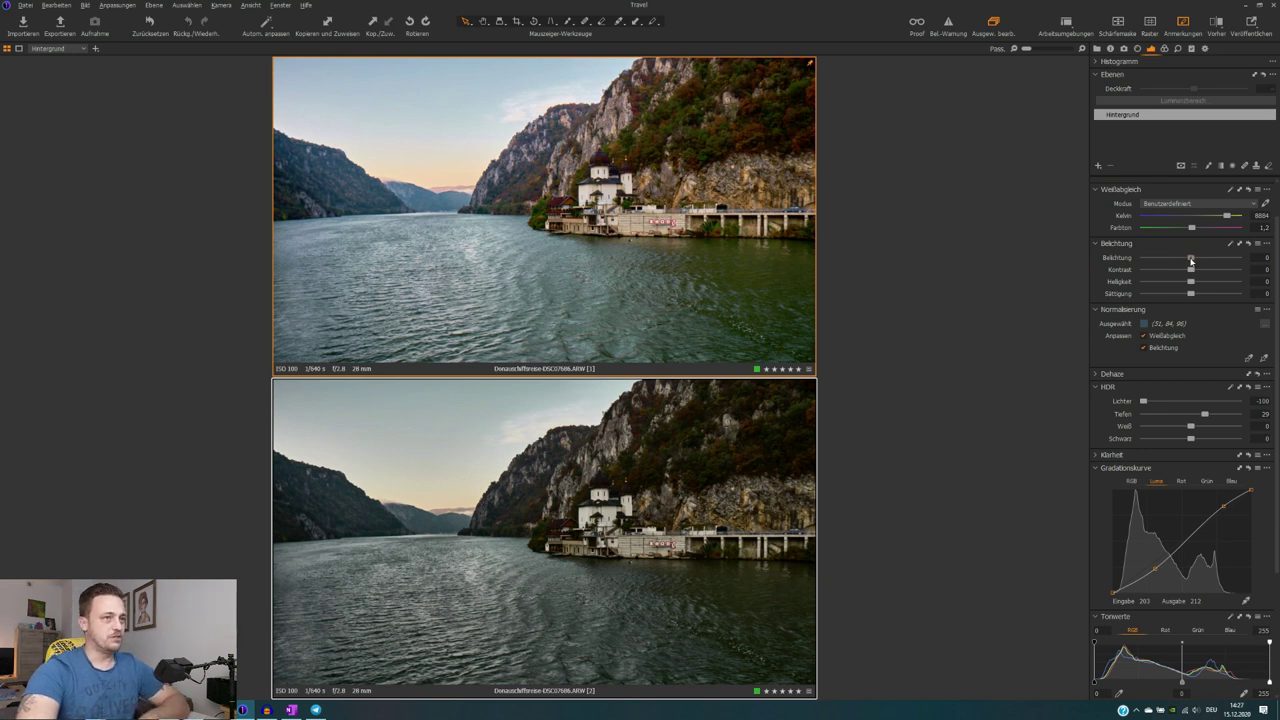
mouse_move(1190, 260)
left_mouse_down()
mouse_move(1232, 266)
mouse_move(1206, 273)
left_mouse_up()
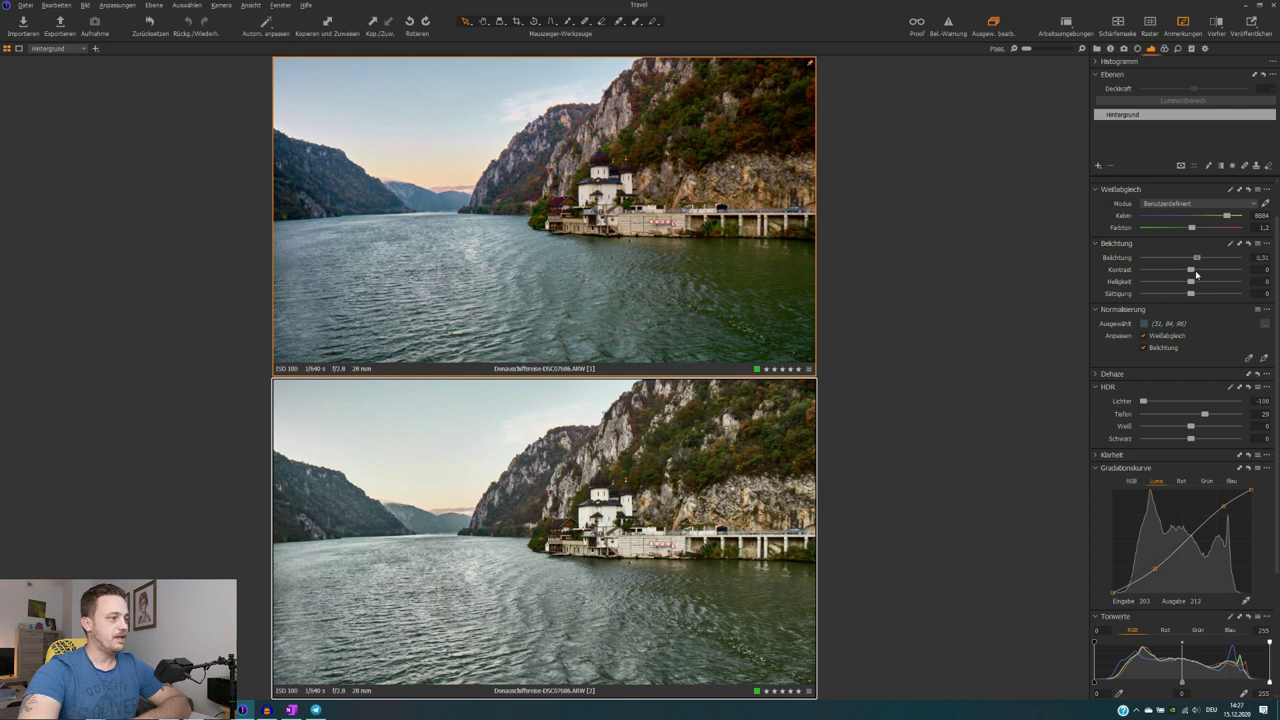
left_click_drag(1197, 273, 1198, 274)
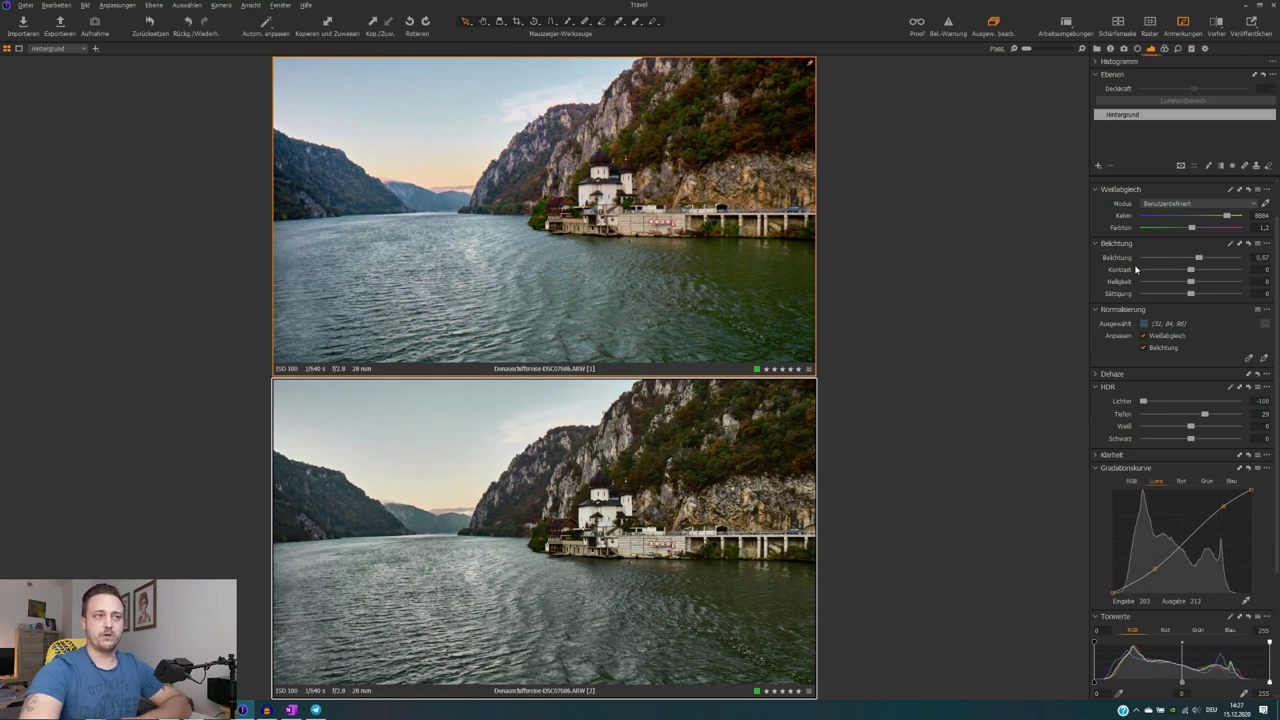
double_click(1199, 258)
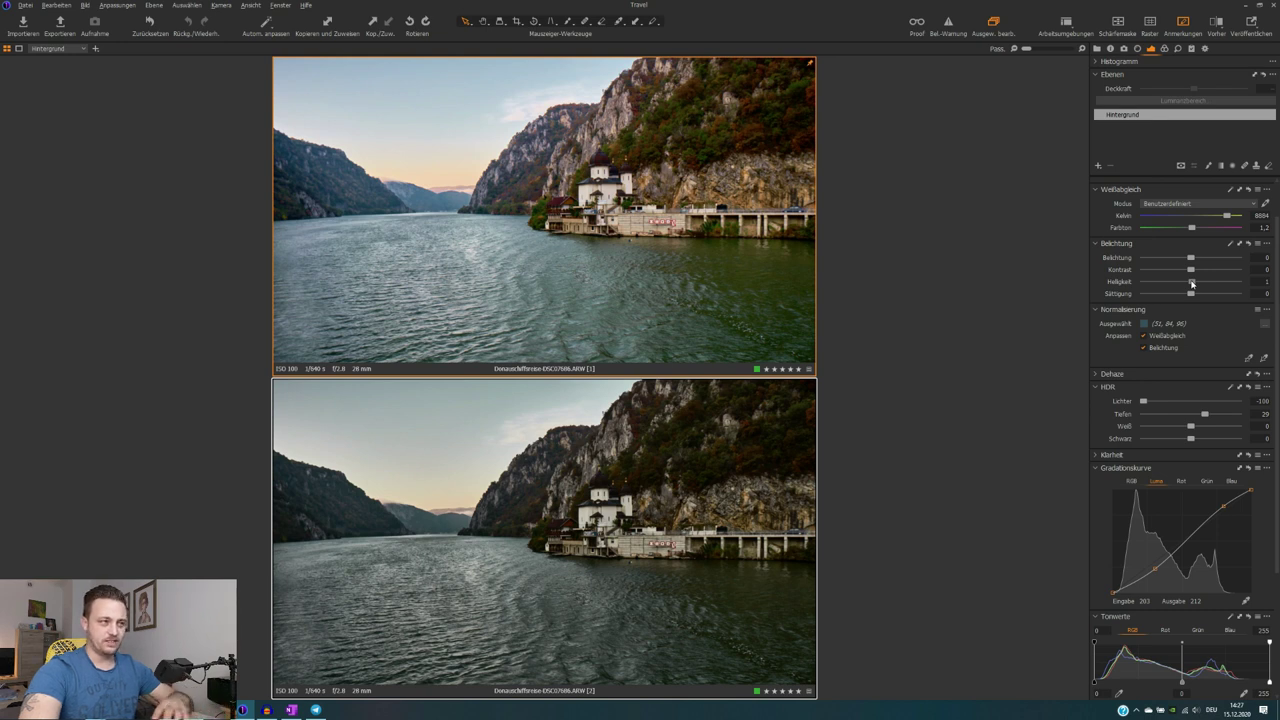
Step: Set the second variant's Belichtung to 1,05, Helligkeit to 22 and Kontrast to 12
left_click_drag(1191, 283, 1149, 288)
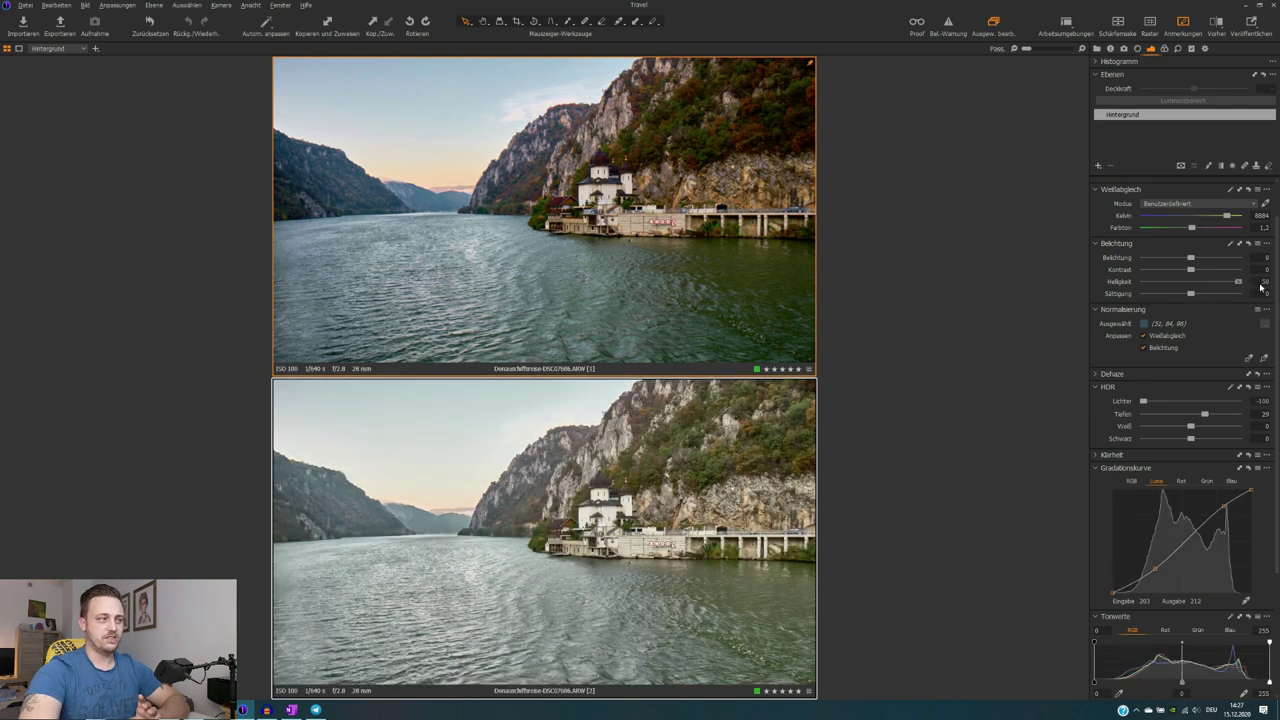
left_click_drag(1239, 285, 1205, 262)
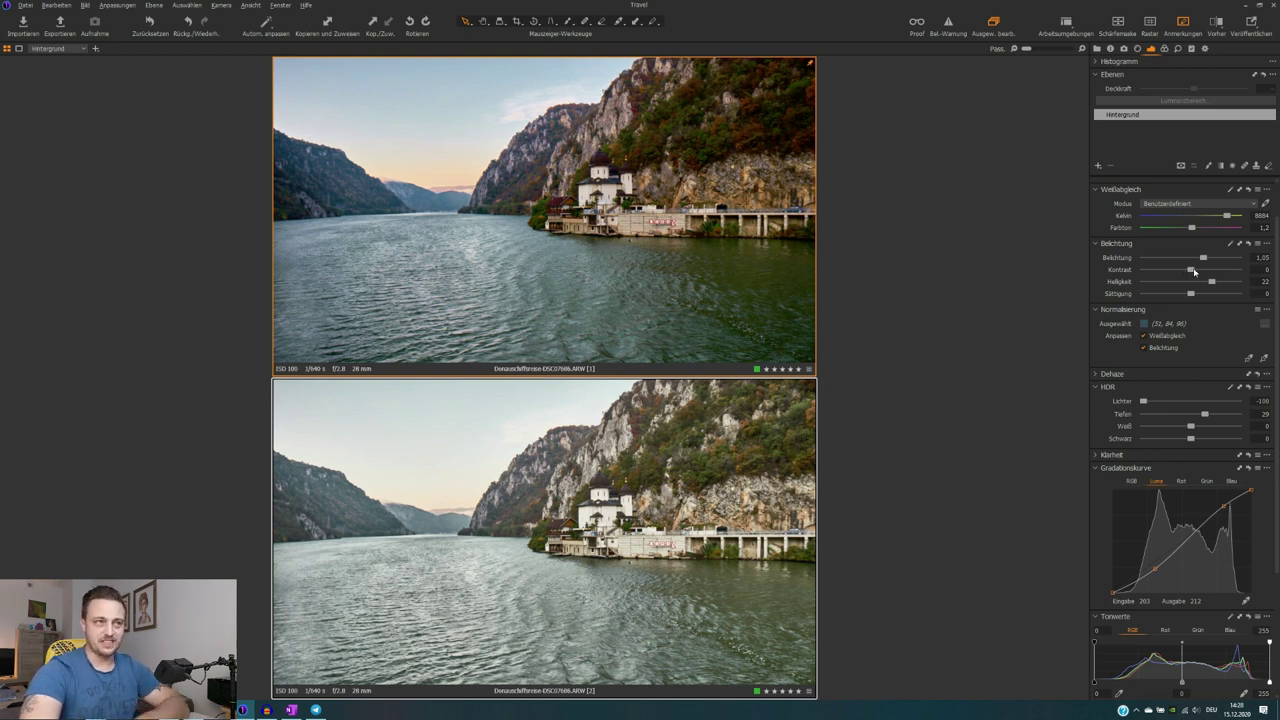
mouse_move(1193, 272)
left_mouse_down()
mouse_move(1141, 288)
mouse_move(1198, 288)
left_mouse_up()
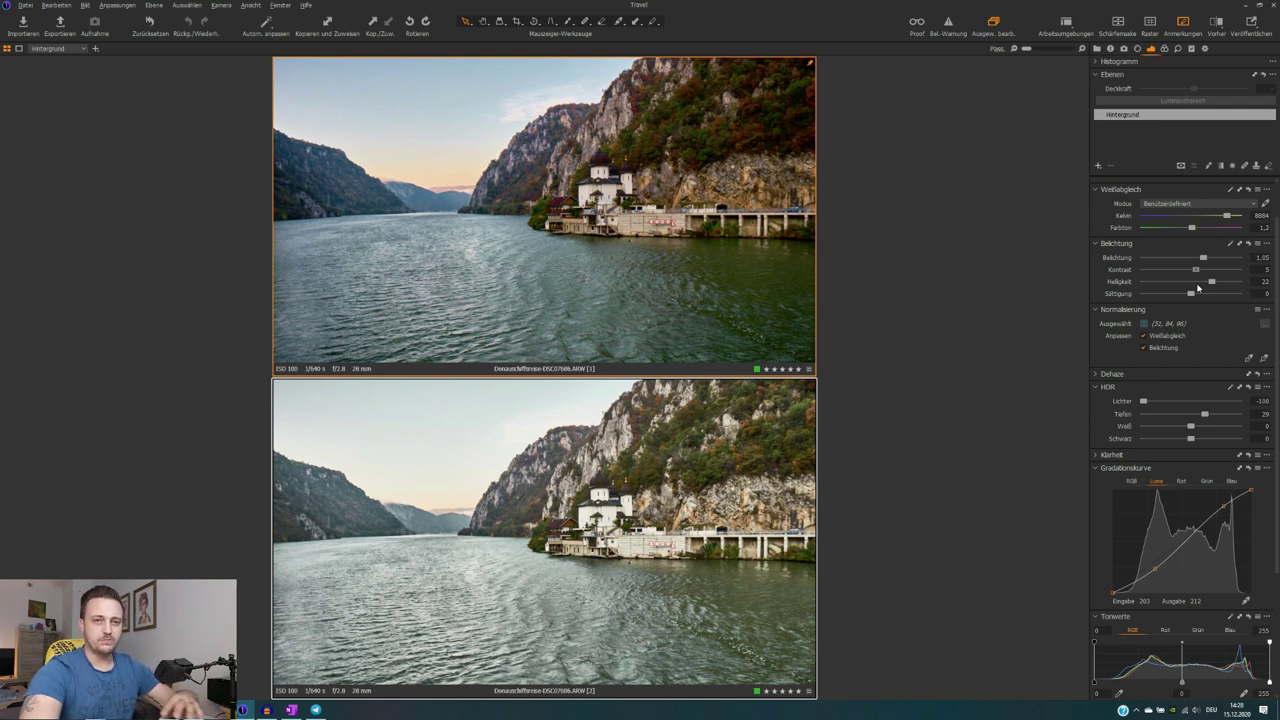
left_click_drag(1197, 288, 1204, 319)
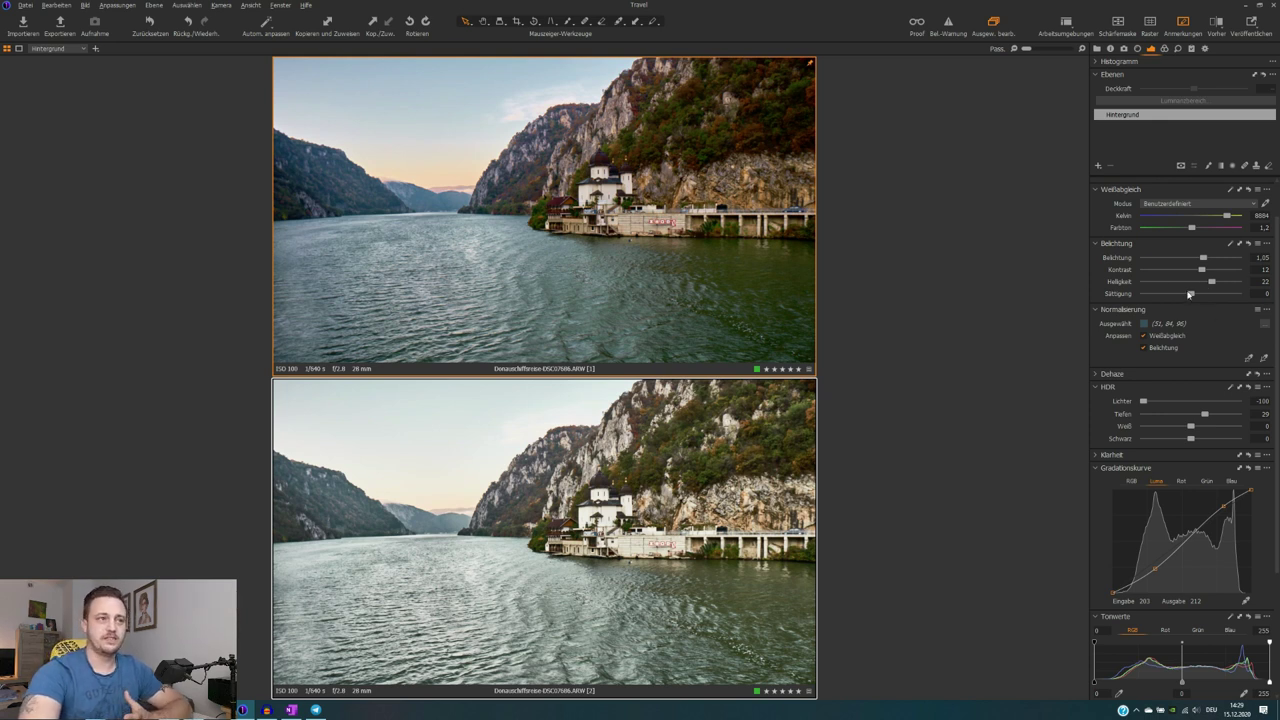
Step: Raise the second variant's Sättigung to 41, Kontrast to 15 and Belichtung to 1,6
left_click_drag(1190, 294, 1207, 307)
key("ctrl+z")
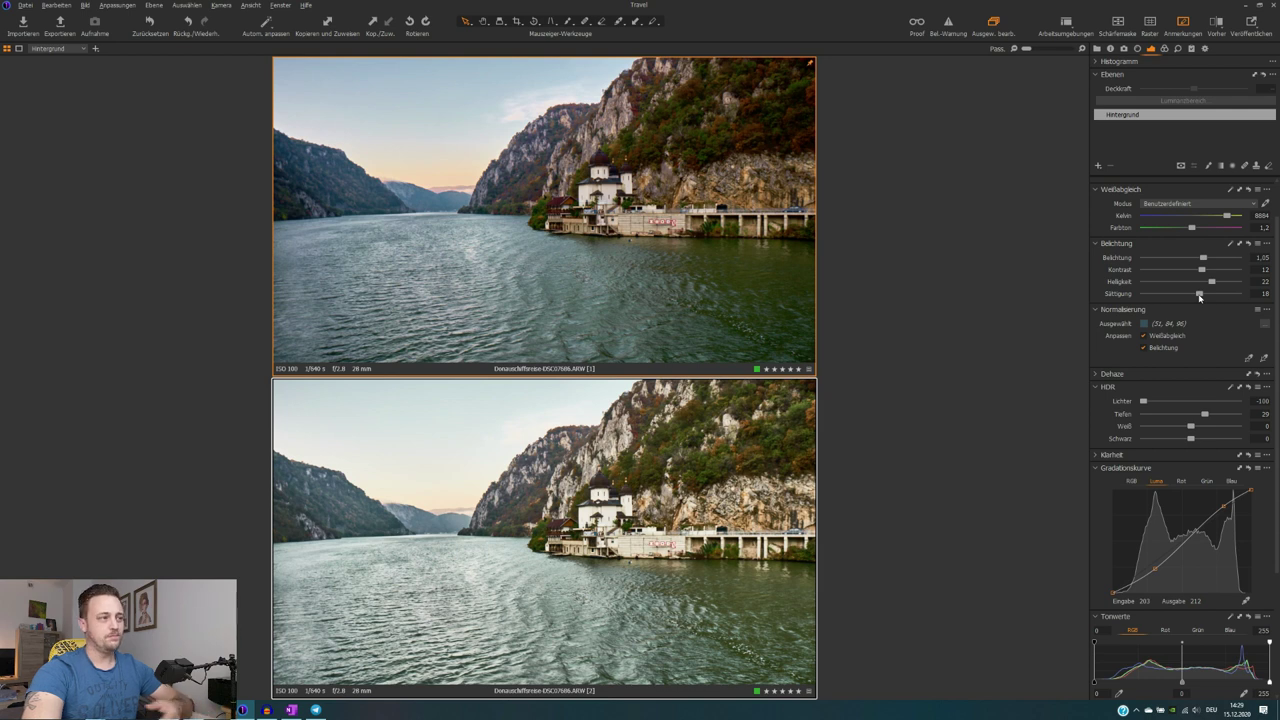
mouse_move(1199, 295)
left_mouse_down()
mouse_move(1233, 309)
mouse_move(1211, 303)
left_mouse_up()
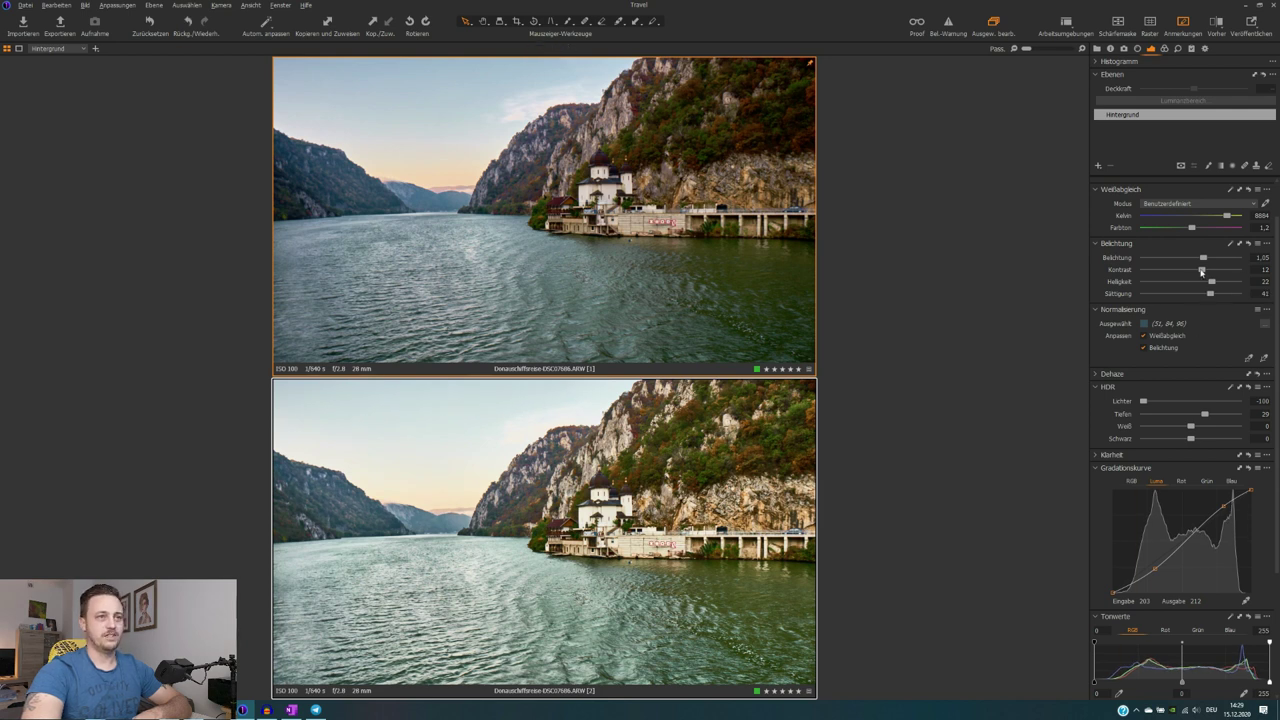
left_click_drag(1202, 271, 1211, 262)
key("ctrl+z")
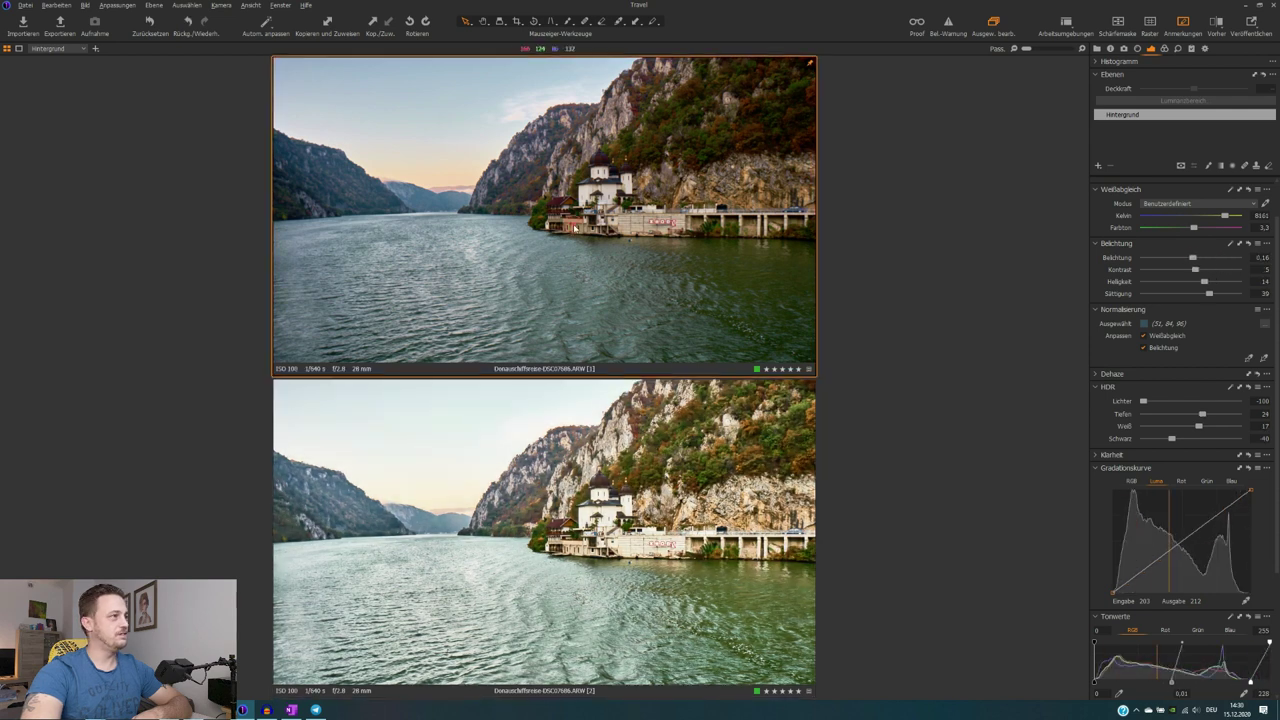
Step: Set the first variant's Belichtung to 1,55 and Kontrast to 10, and the second variant's Helligkeit to 21 and Sättigung to 55
left_click_drag(1192, 259, 1209, 266)
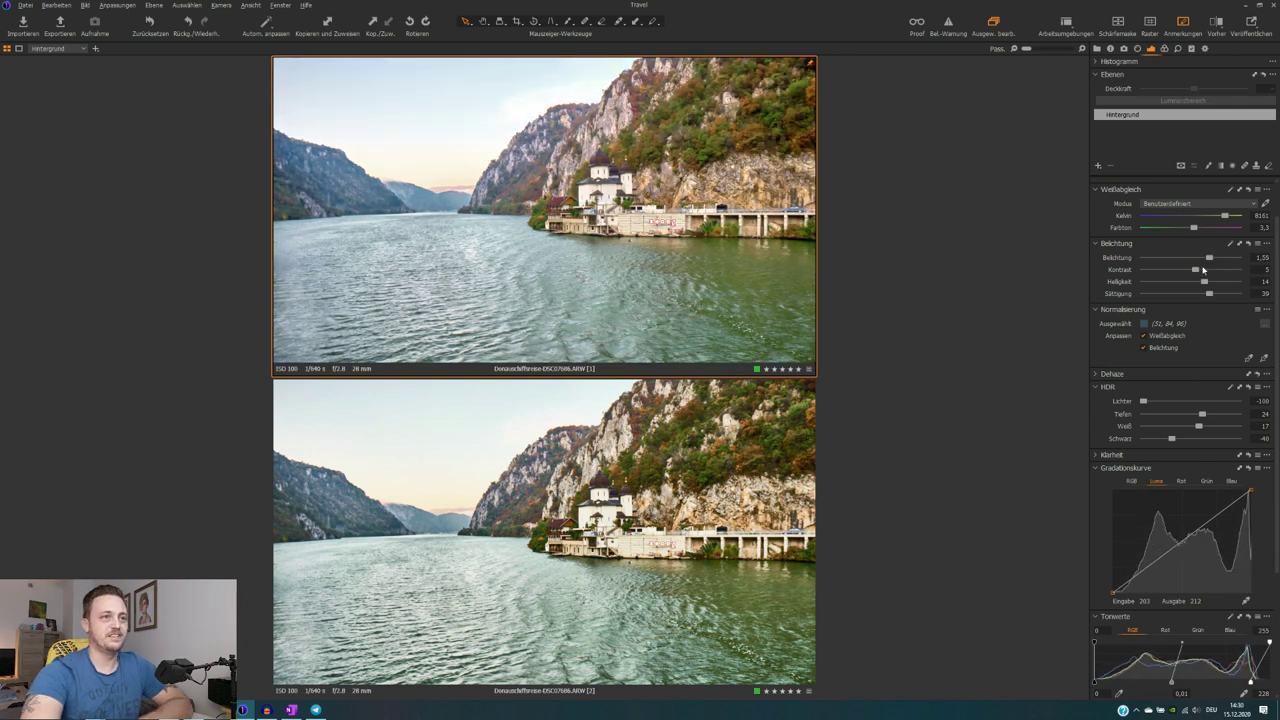
left_click_drag(1197, 271, 1201, 270)
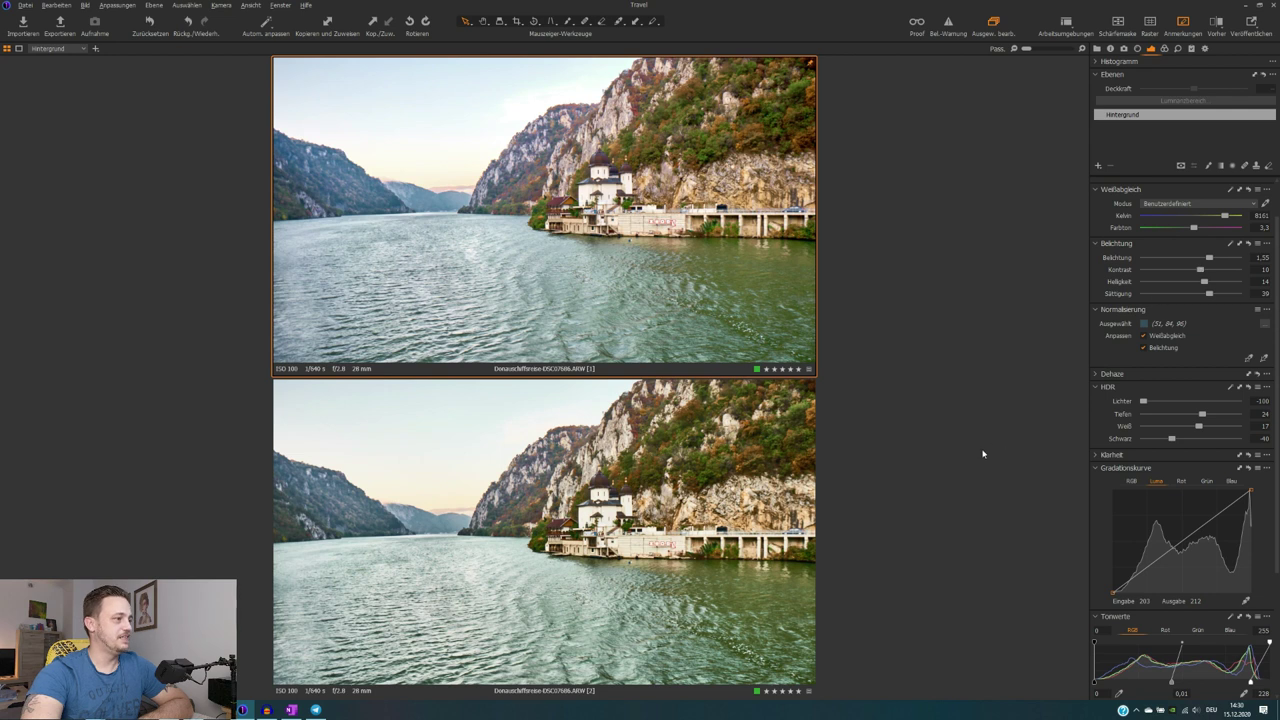
key("Right")
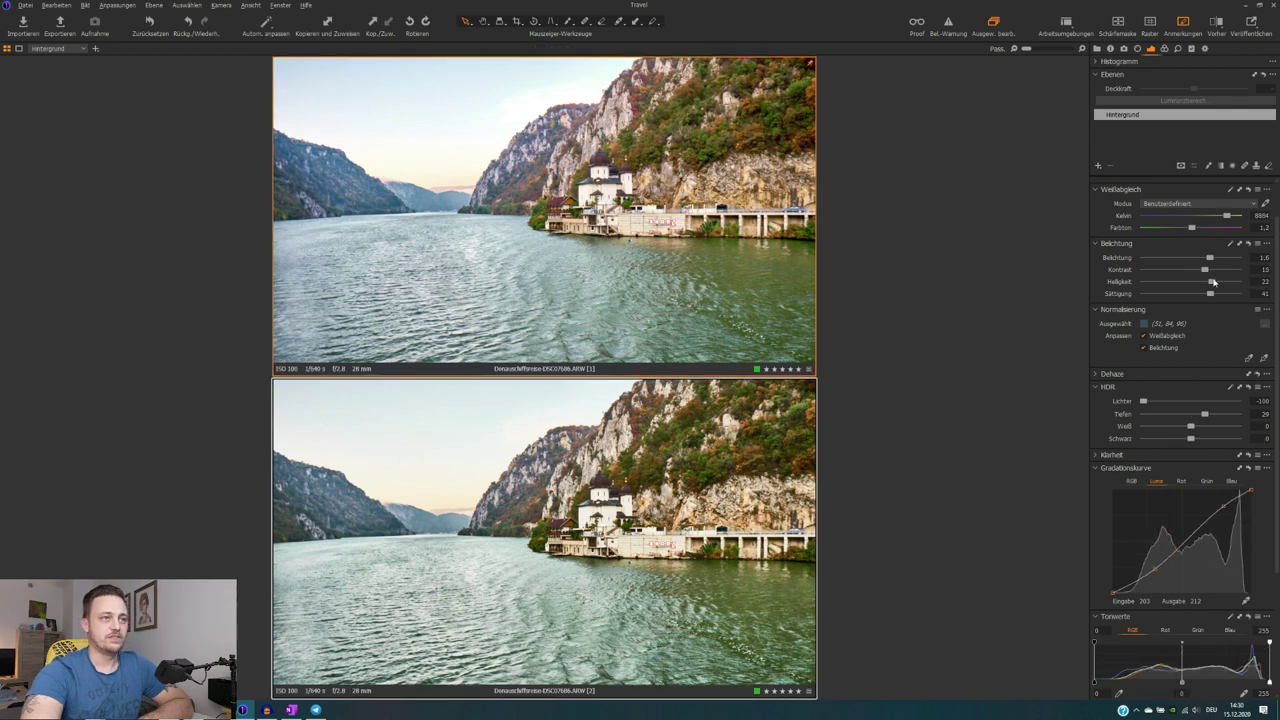
mouse_move(1213, 283)
left_mouse_down()
mouse_move(1228, 297)
mouse_move(1208, 297)
mouse_move(1224, 298)
mouse_move(1216, 285)
left_mouse_up()
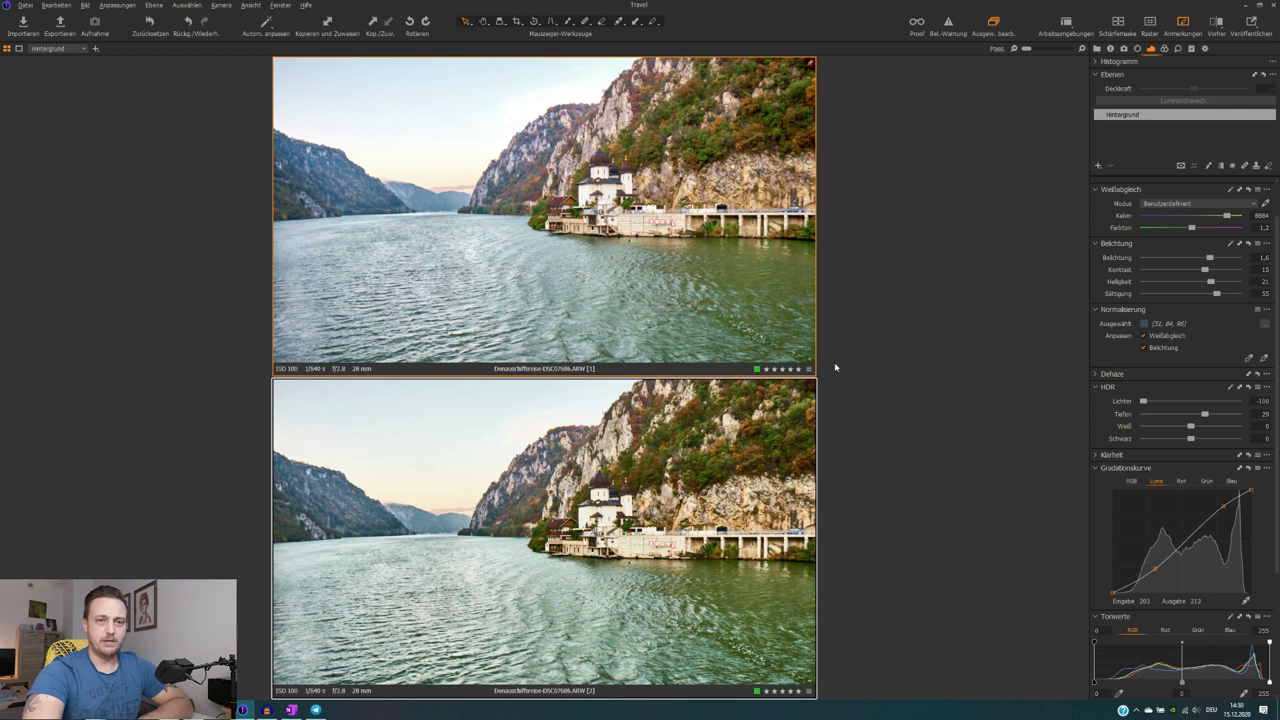
Step: Show the third variant instead of the second one next to the compare variant, with the browser hidden again
key("ctrl+b")
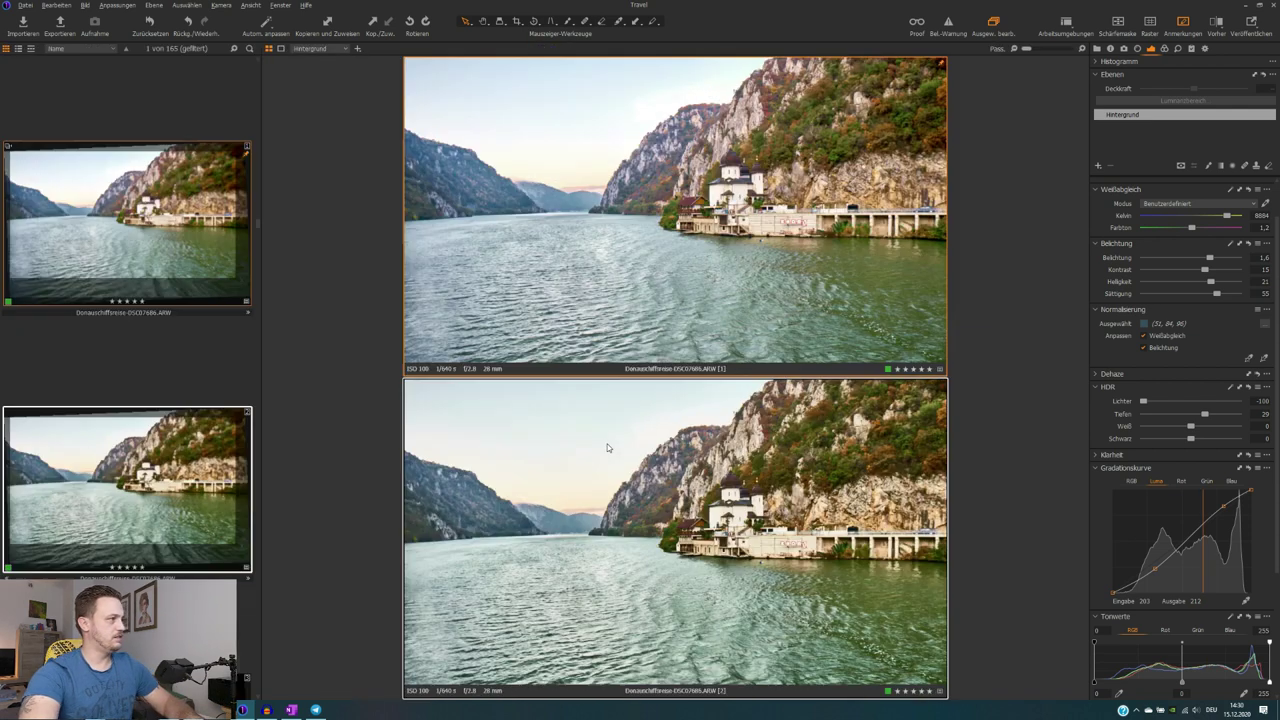
scroll(137, 476, "down", 2)
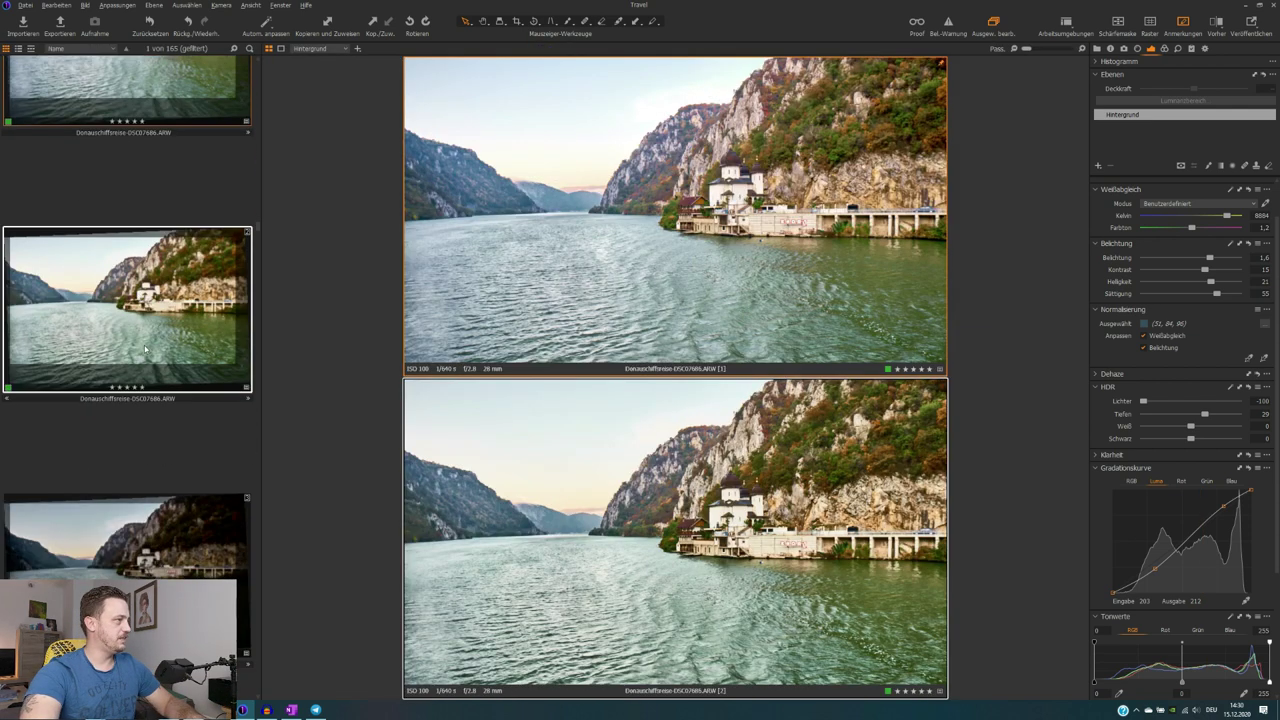
key("ctrl+d")
left_click(157, 561)
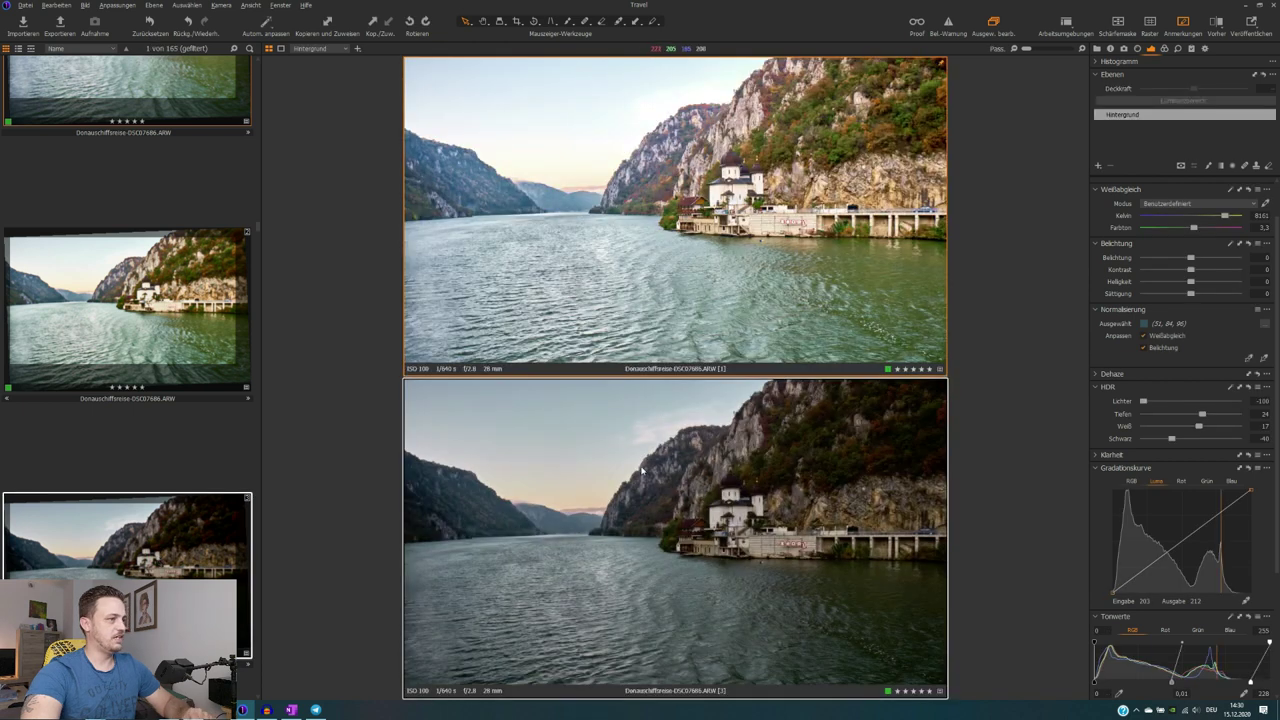
key("ctrl+b")
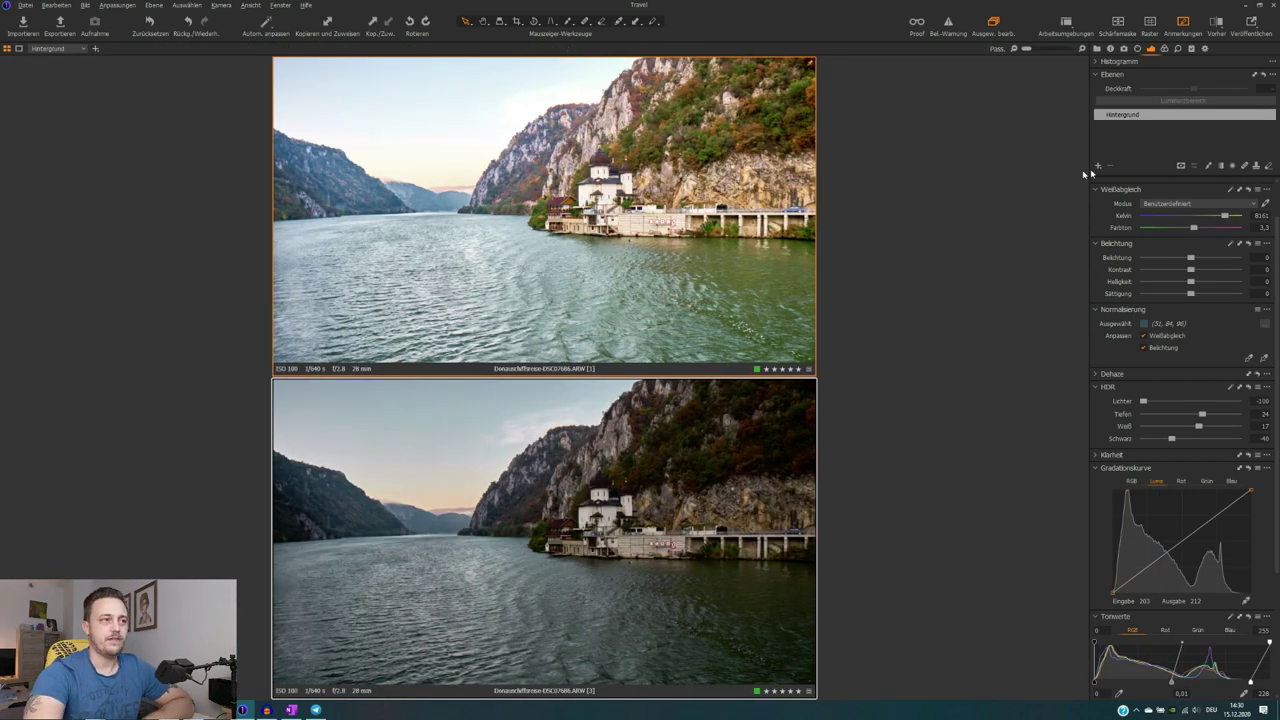
Step: Reset the third variant's HDR adjustments and set Lichter to -100, Tiefen to 57, Weiß to 28 and Schwarz to -6
left_click(1249, 388)
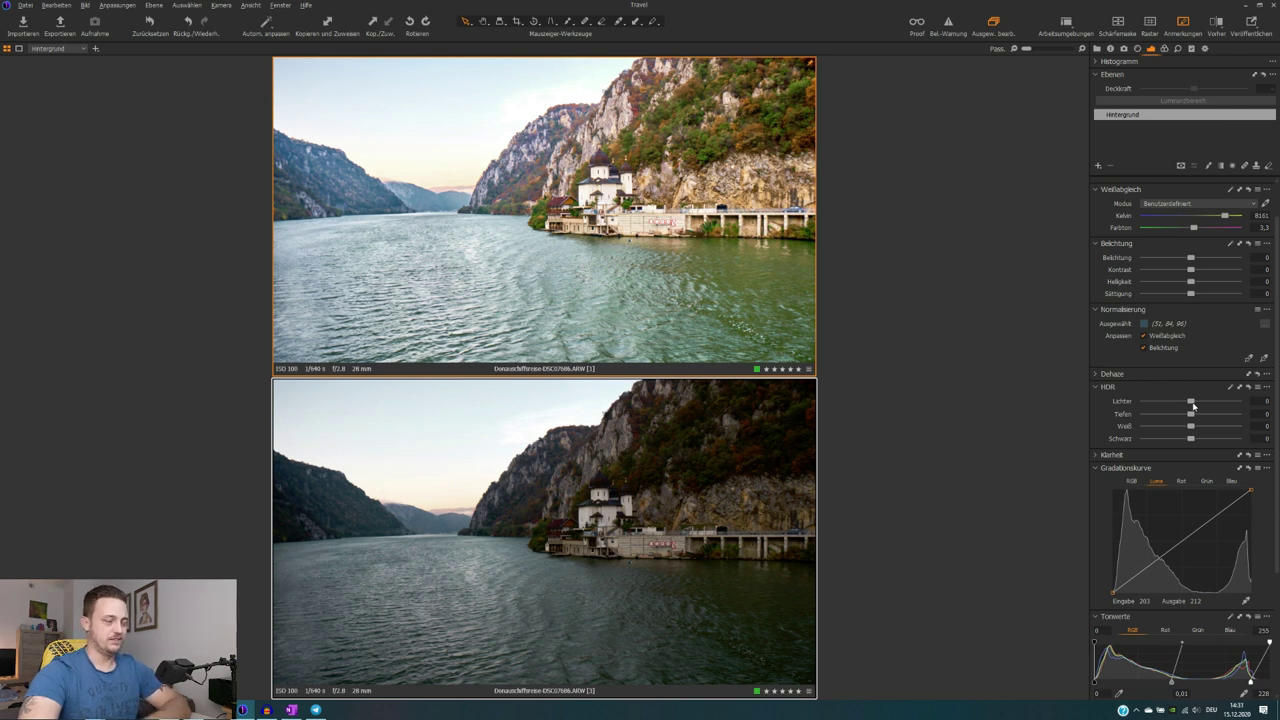
left_click_drag(1192, 404, 1097, 413)
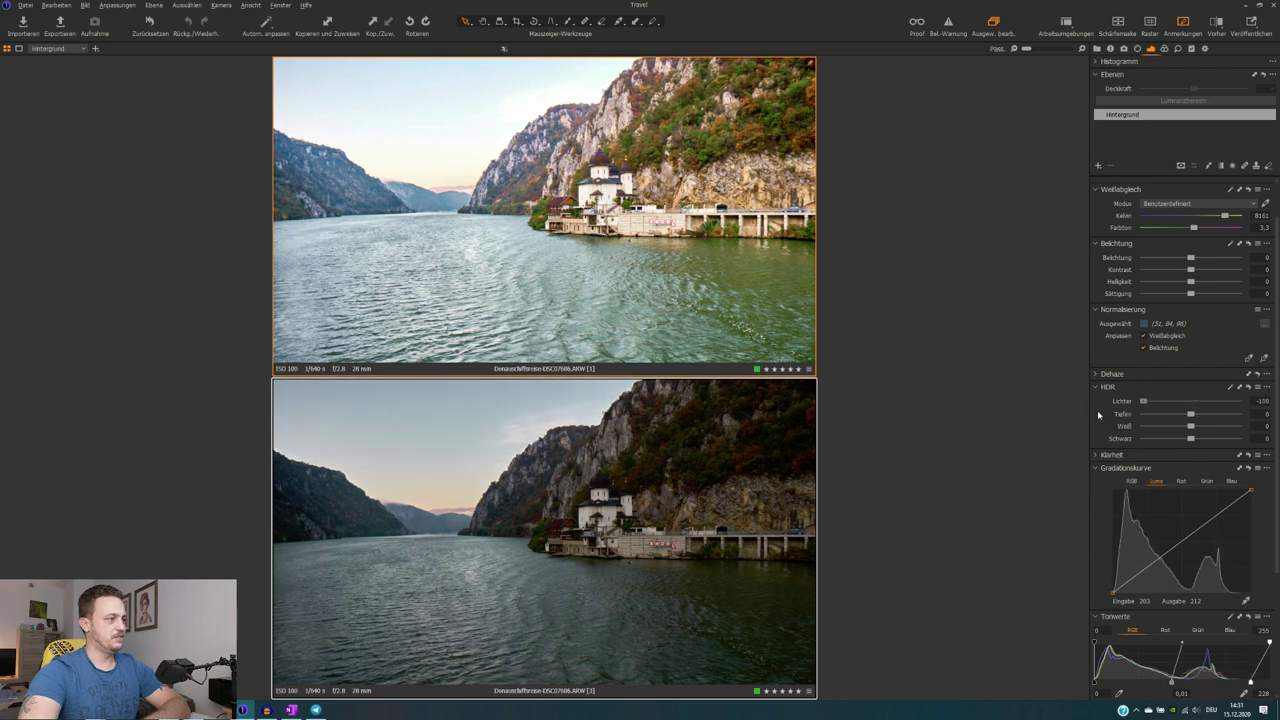
left_click_drag(1191, 418, 1107, 420)
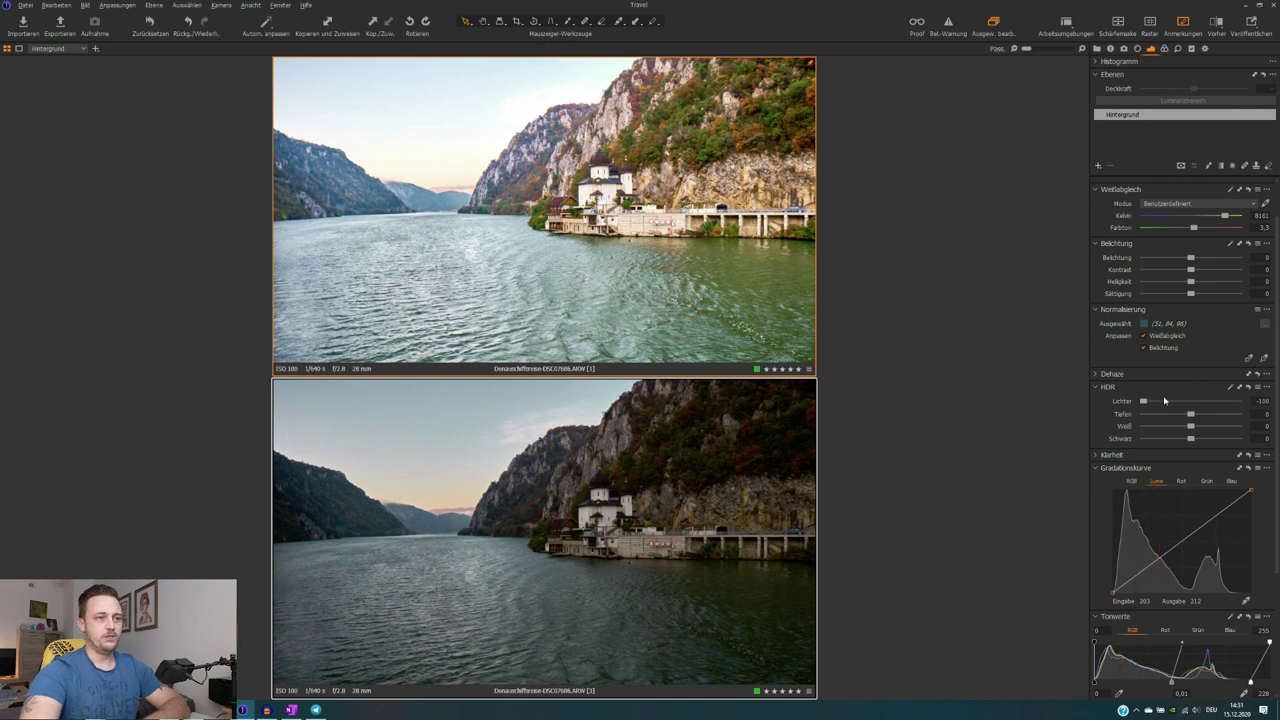
left_click_drag(1191, 414, 1217, 425)
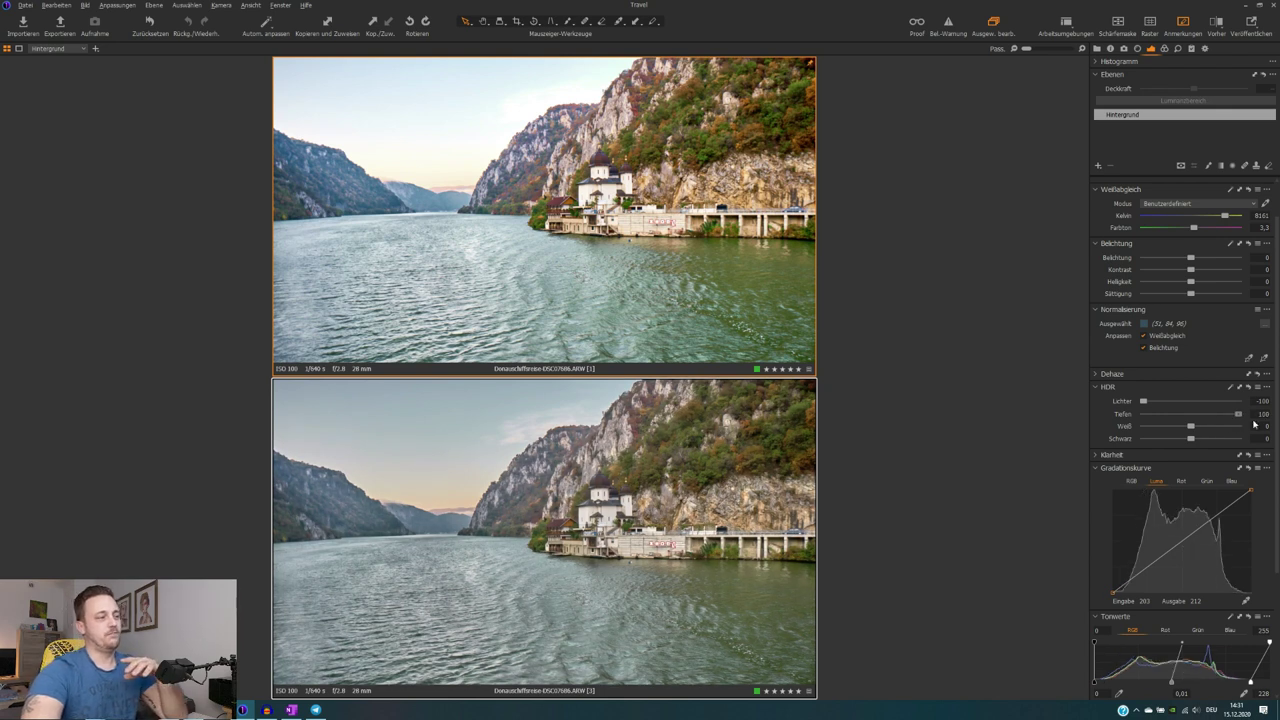
left_click_drag(1254, 424, 1217, 414)
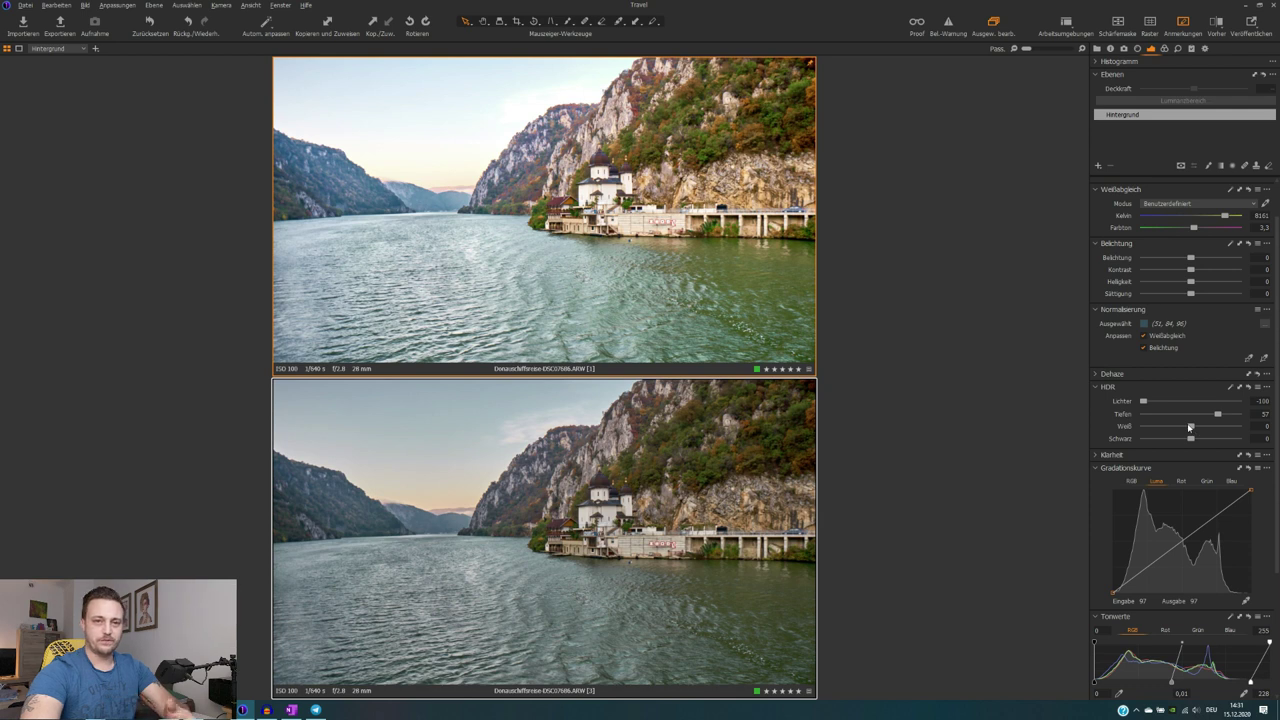
left_click_drag(1190, 427, 1206, 434)
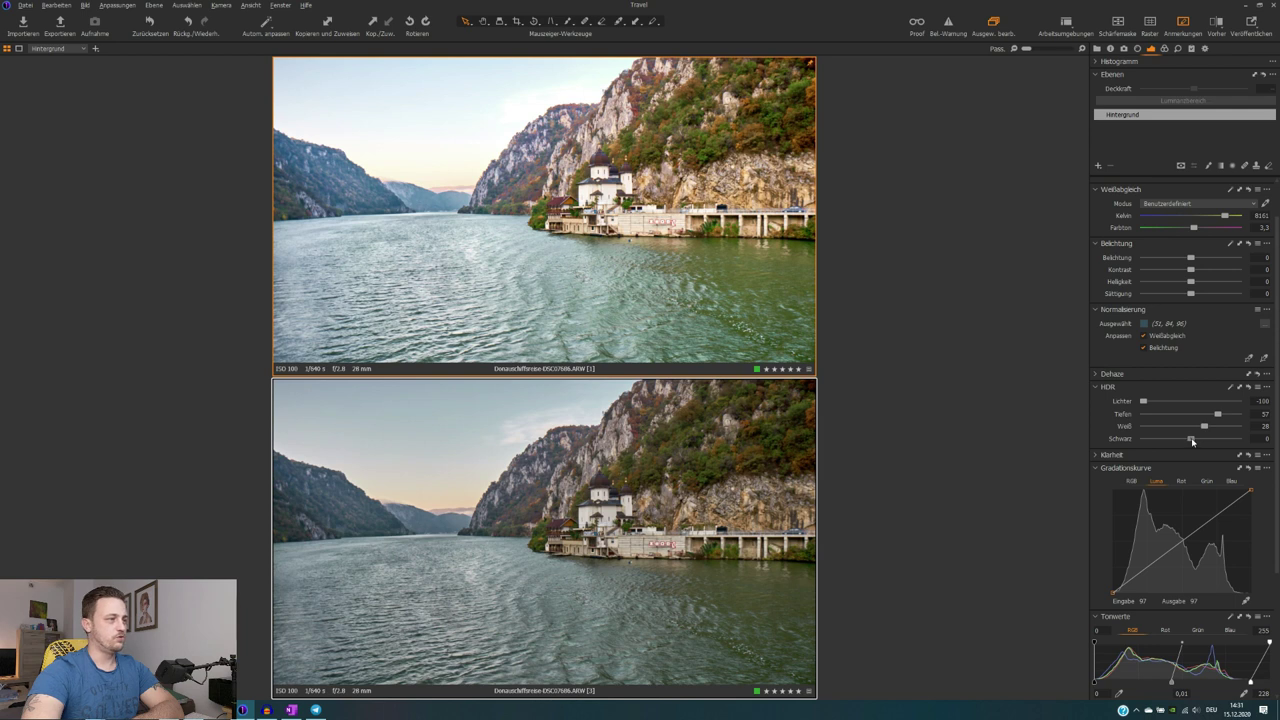
left_click_drag(1191, 440, 1189, 440)
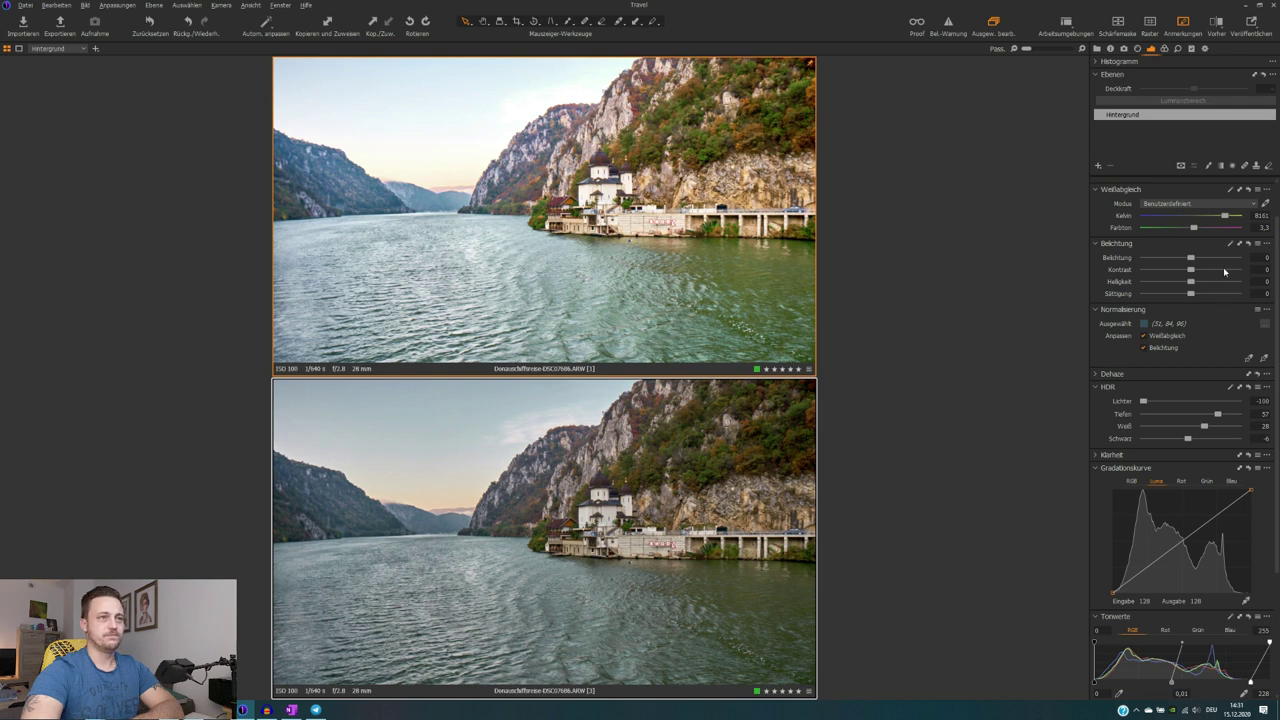
Step: Set the third variant's Helligkeit to 25 and Sättigung to 43, and reset Dehaze with a new Stärke of 59
left_click_drag(1192, 284, 1213, 298)
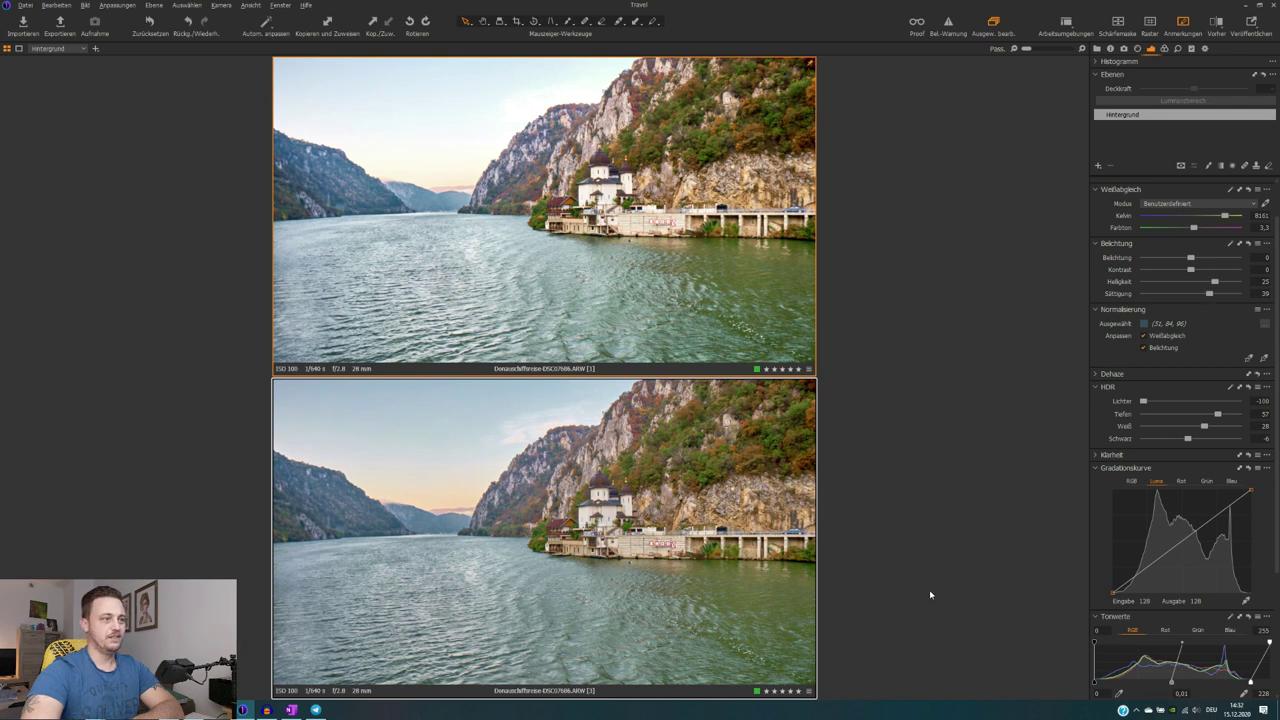
left_click(1097, 374)
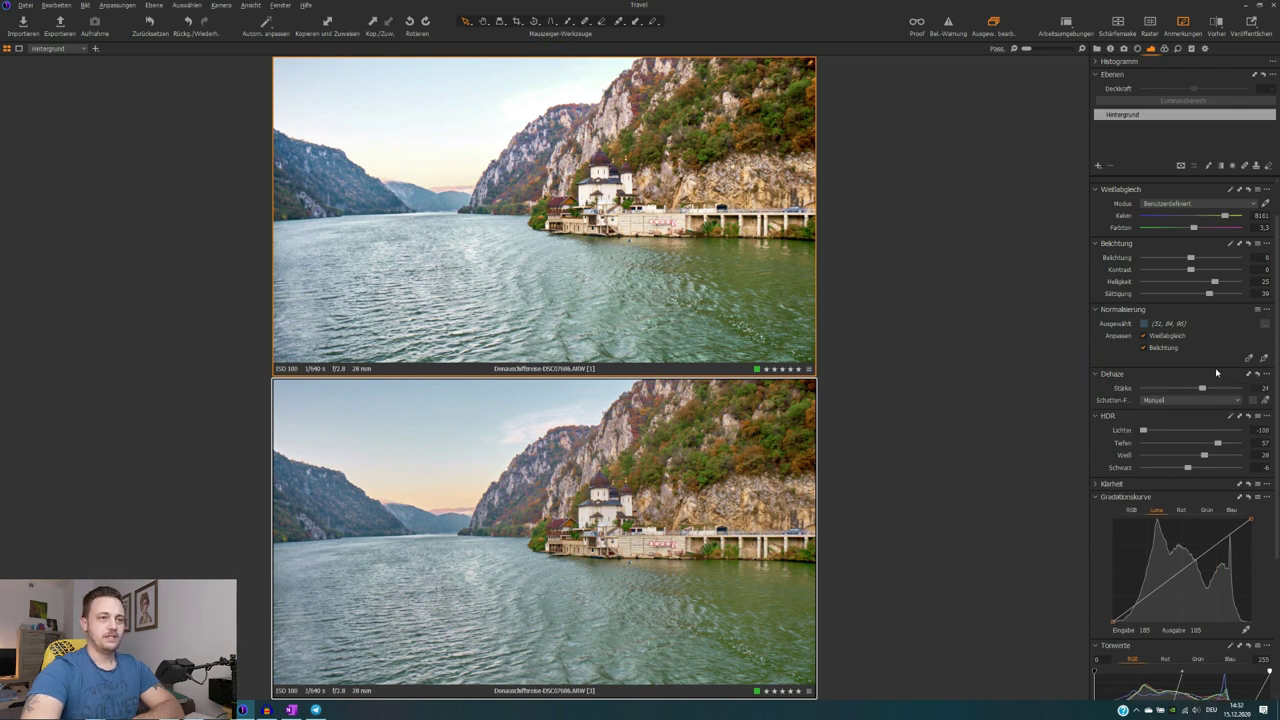
left_click(1257, 374)
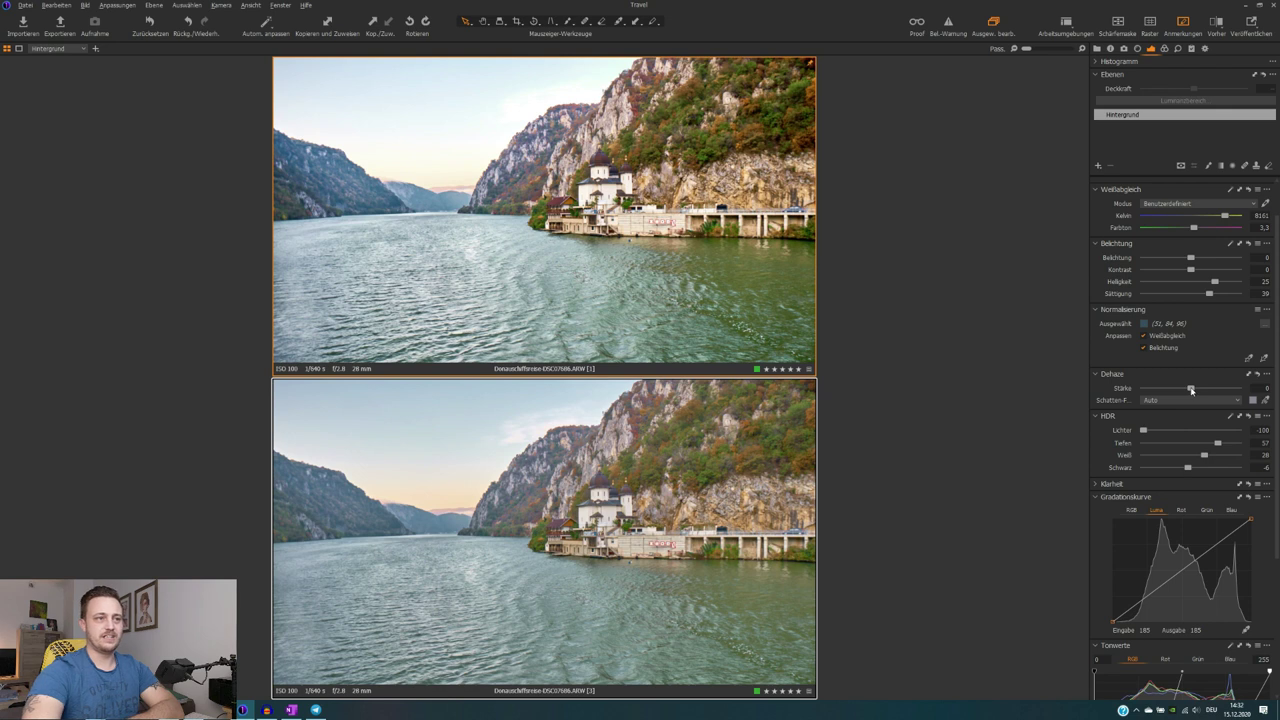
mouse_move(1191, 390)
left_mouse_down()
mouse_move(1227, 398)
mouse_move(1216, 395)
left_mouse_up()
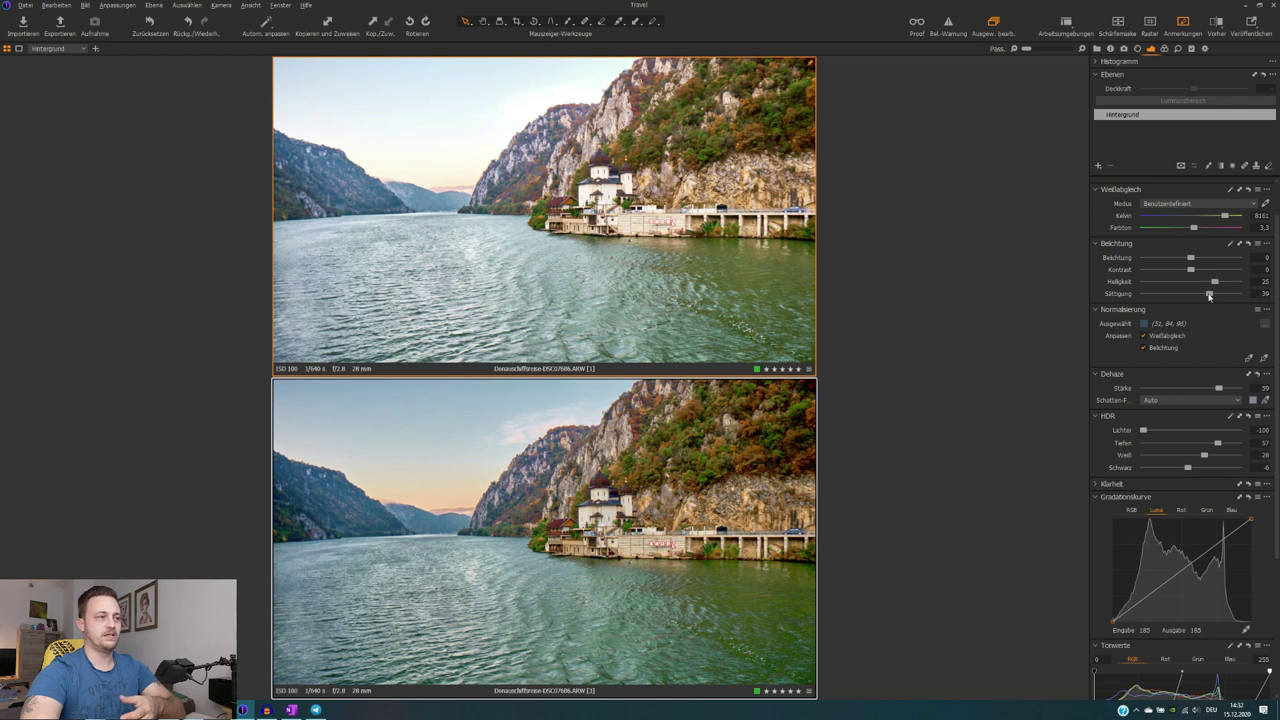
mouse_move(1209, 294)
left_mouse_down()
mouse_move(1195, 294)
mouse_move(1209, 297)
left_mouse_up()
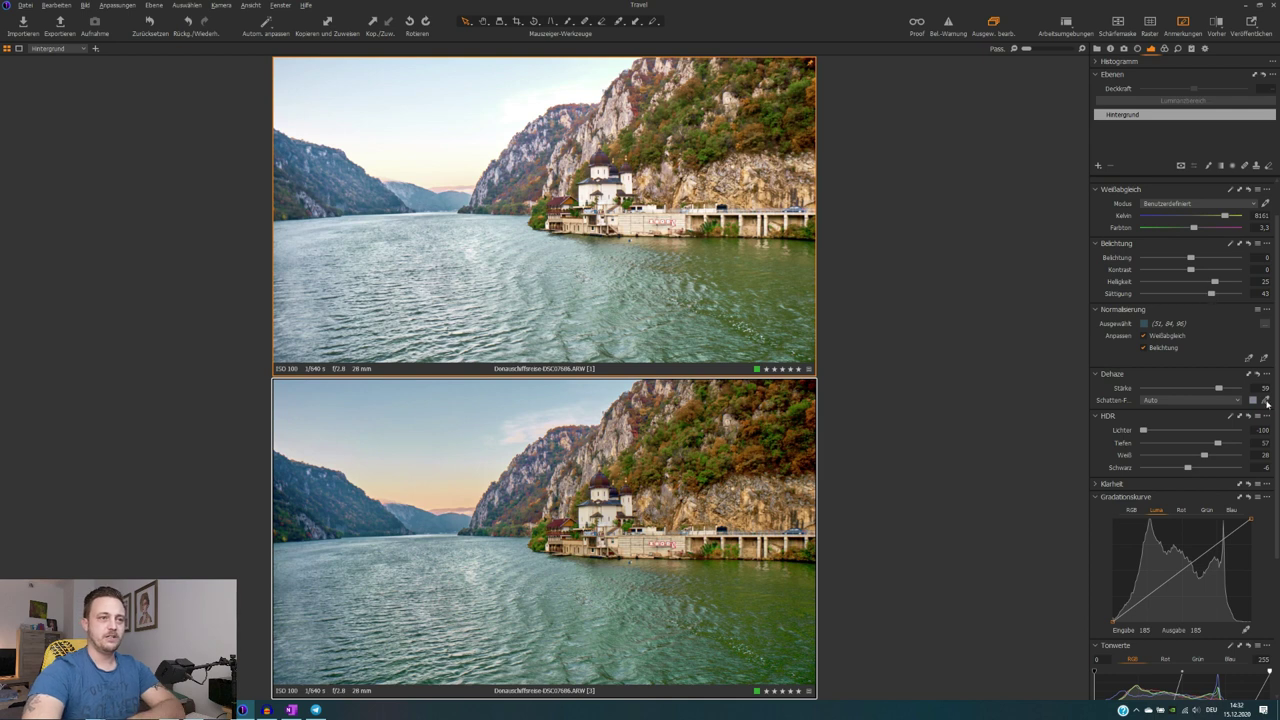
Step: Sample the Dehaze shadow tone manually from the distant hills in the third variant
left_click(1265, 400)
left_click(428, 519)
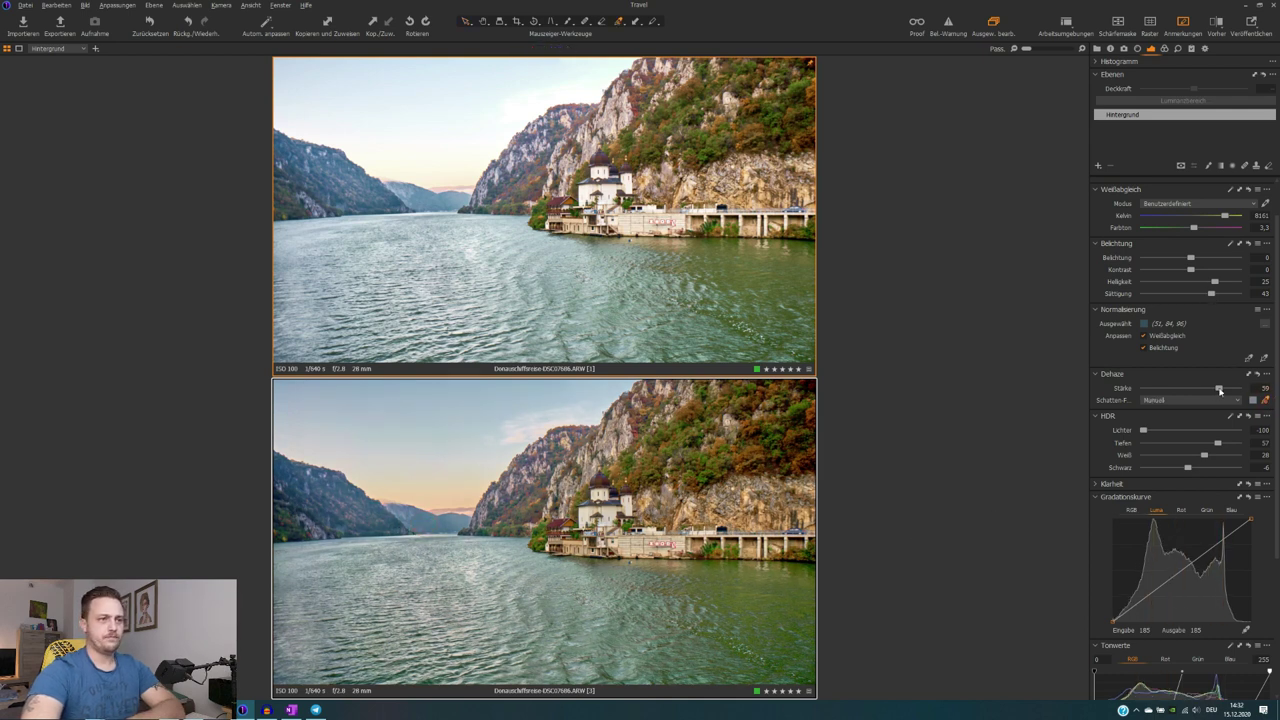
Step: Try Dehaze Stärke values of 62 and 54 on the third variant, and reset the Dehaze adjustment
left_click_drag(1219, 390, 1220, 385)
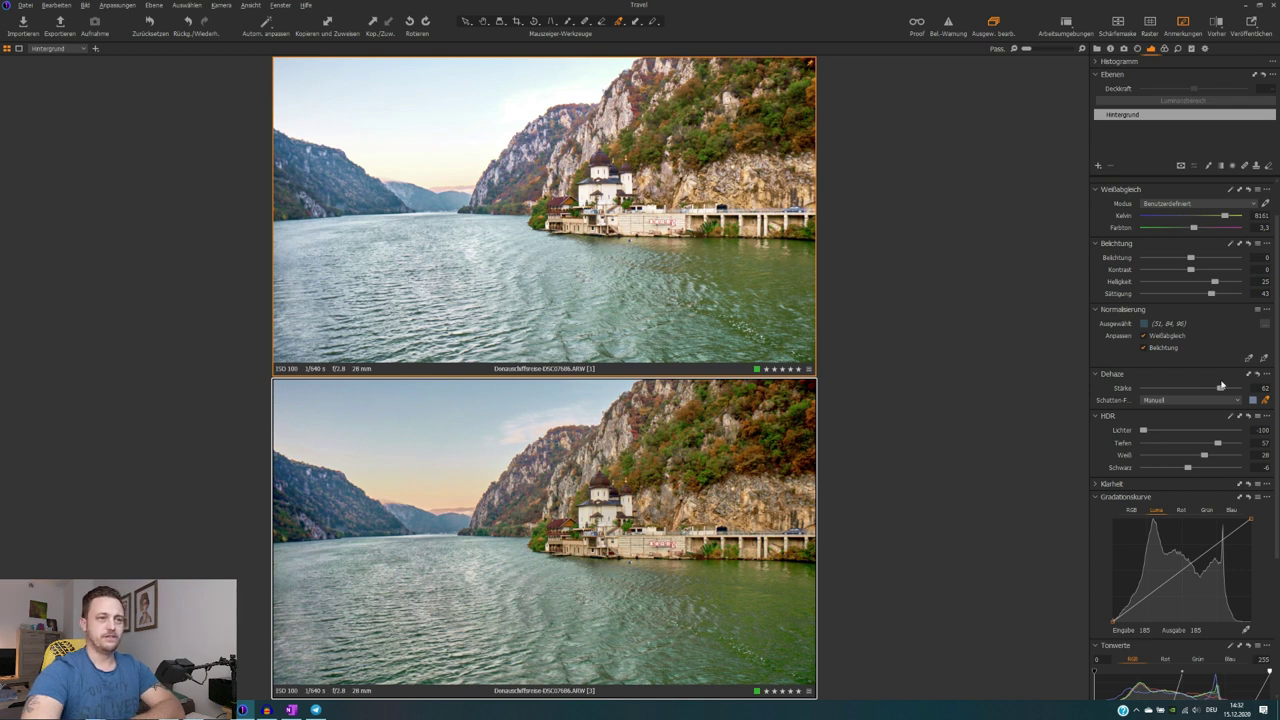
left_click_drag(1221, 393, 1216, 392)
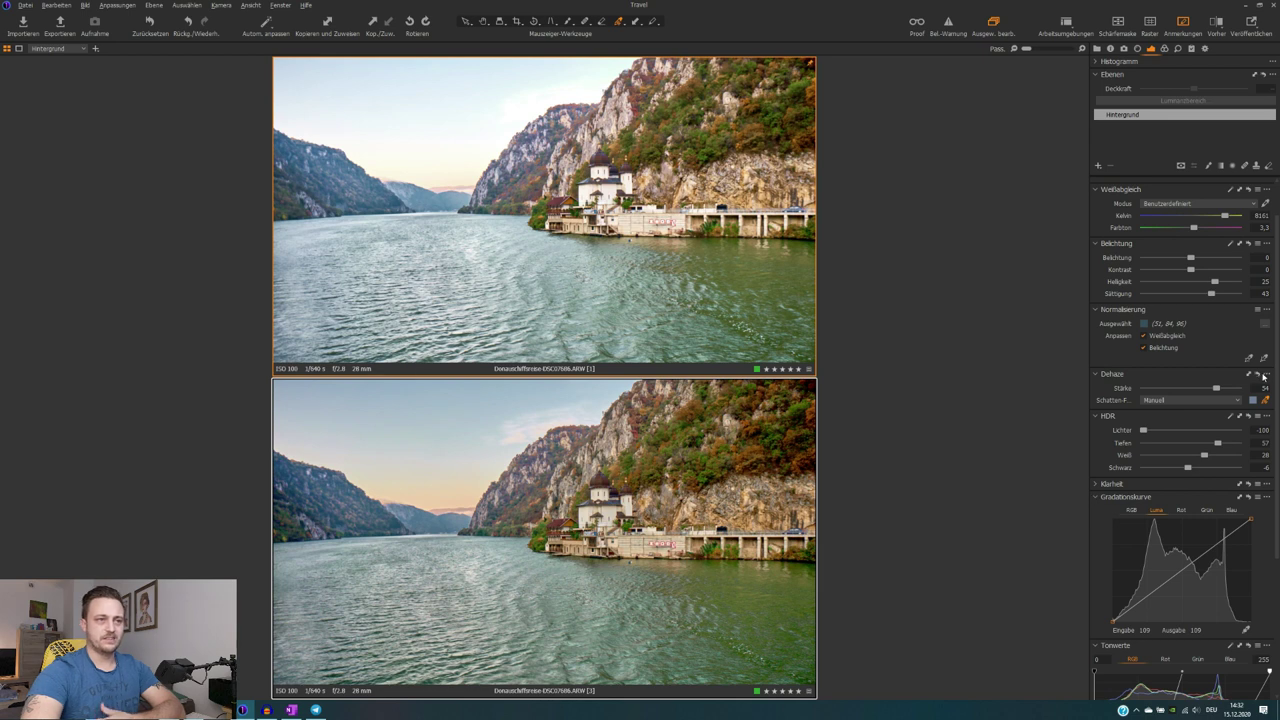
left_click(1257, 373)
Step: Collapse the Dehaze and HDR tools, expand Klarheit, and set the third variant's Klarheit to 49
left_click(1096, 373)
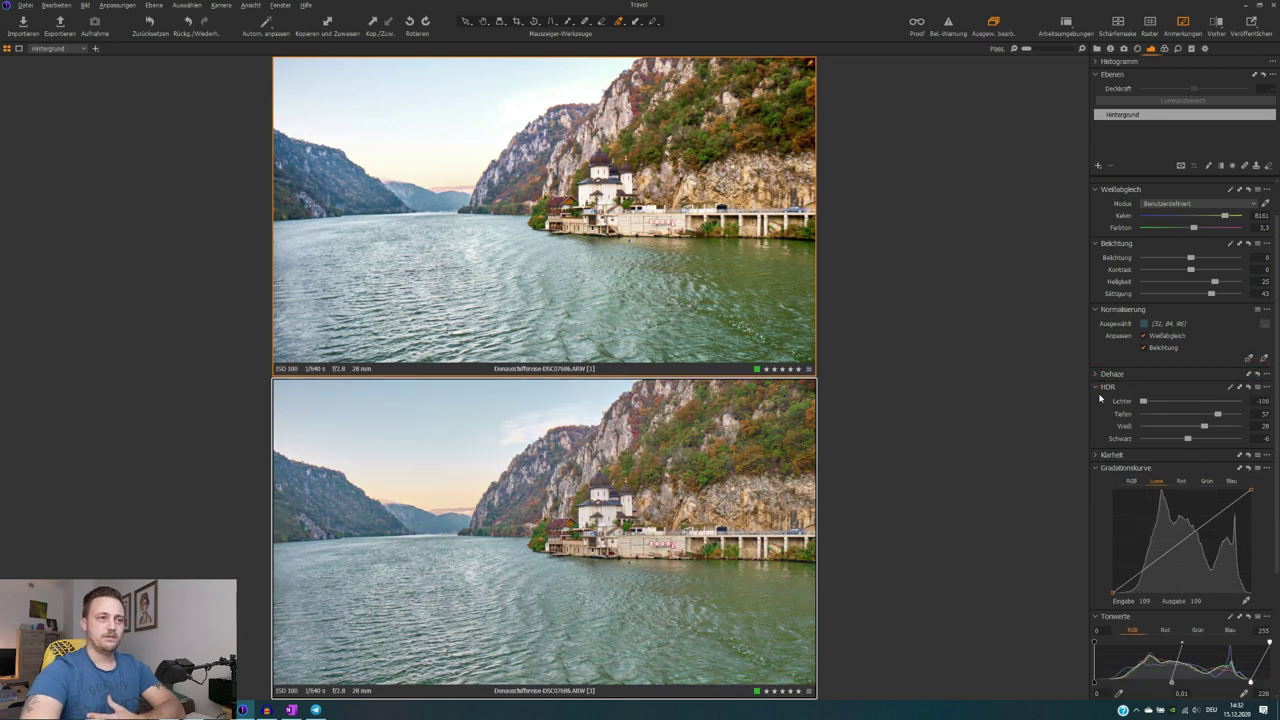
left_click(1097, 387)
left_click(1097, 400)
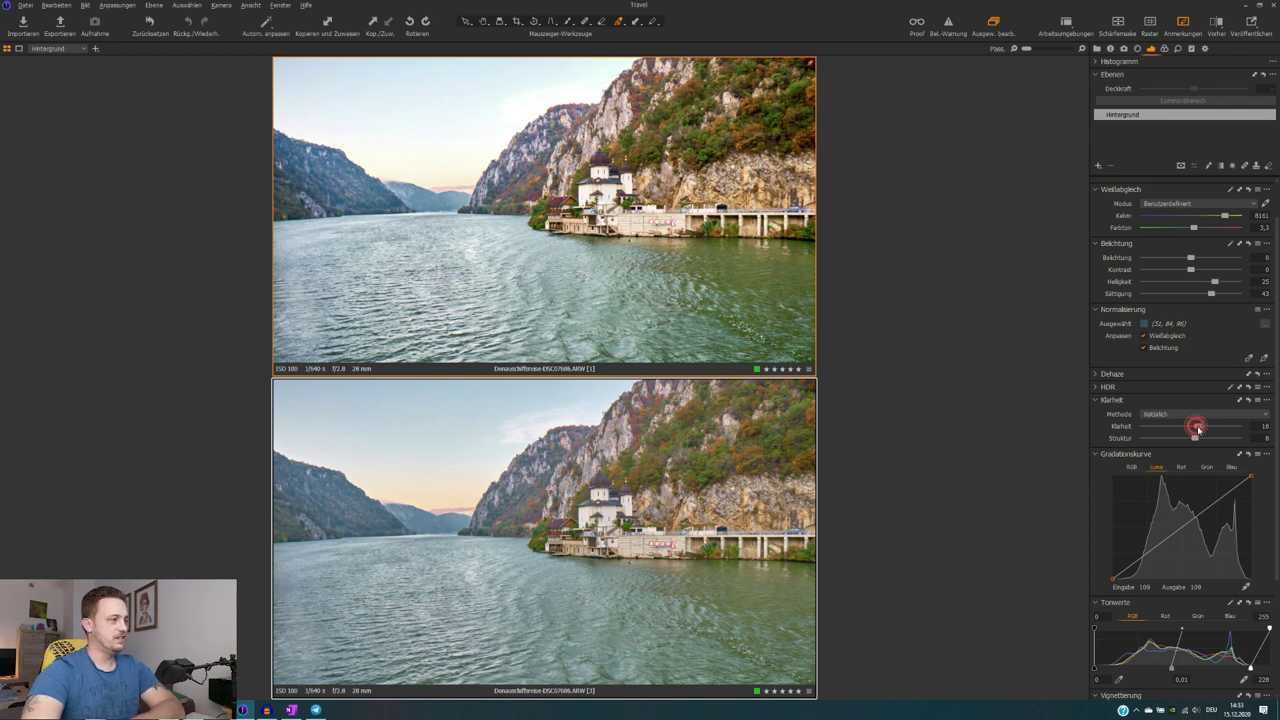
left_click_drag(1198, 428, 1237, 451)
left_click_drag(1226, 448, 1214, 444)
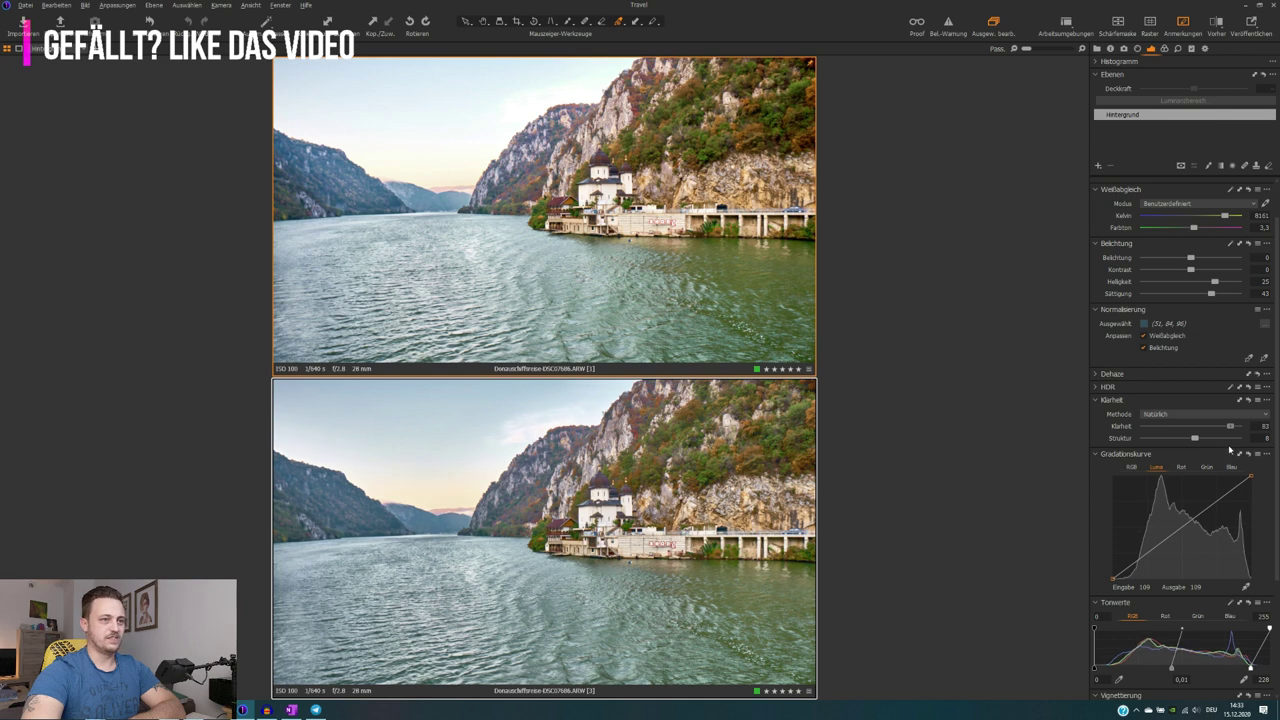
Step: Try the Klarheit method Durchschlag on the third variant and switch it to Neutral for comparison
left_click(1170, 414)
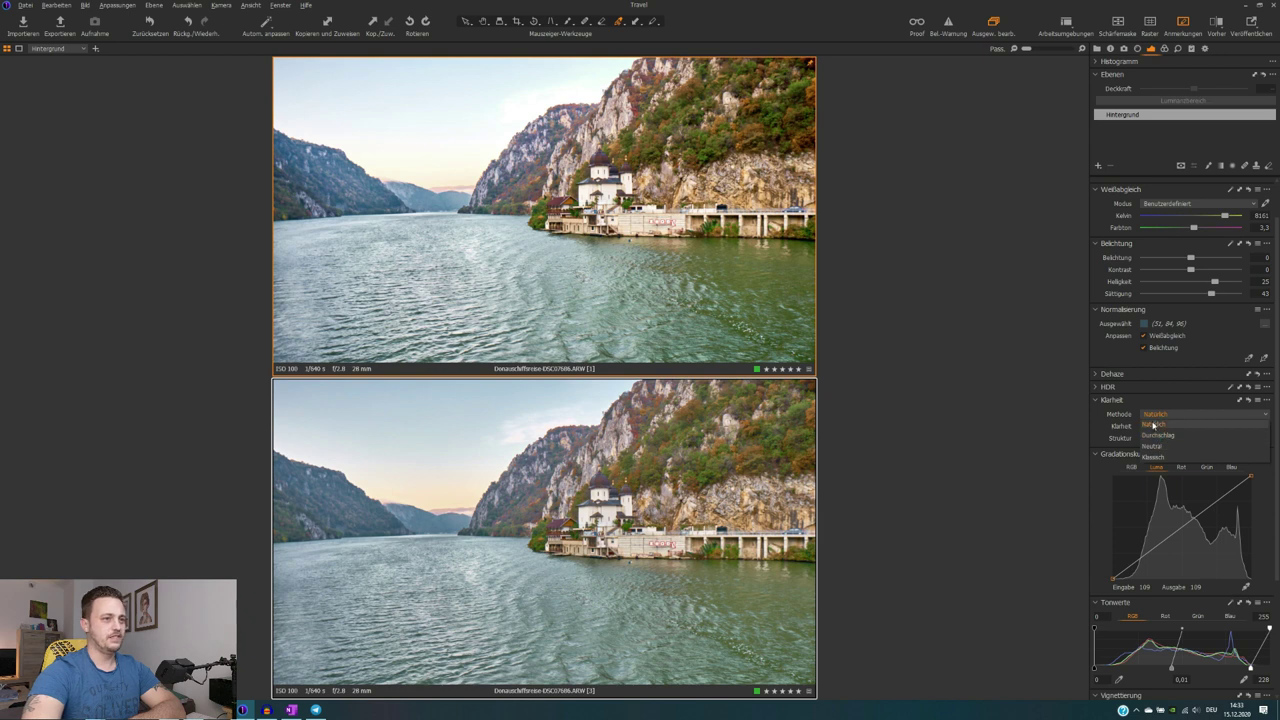
left_click(1157, 416)
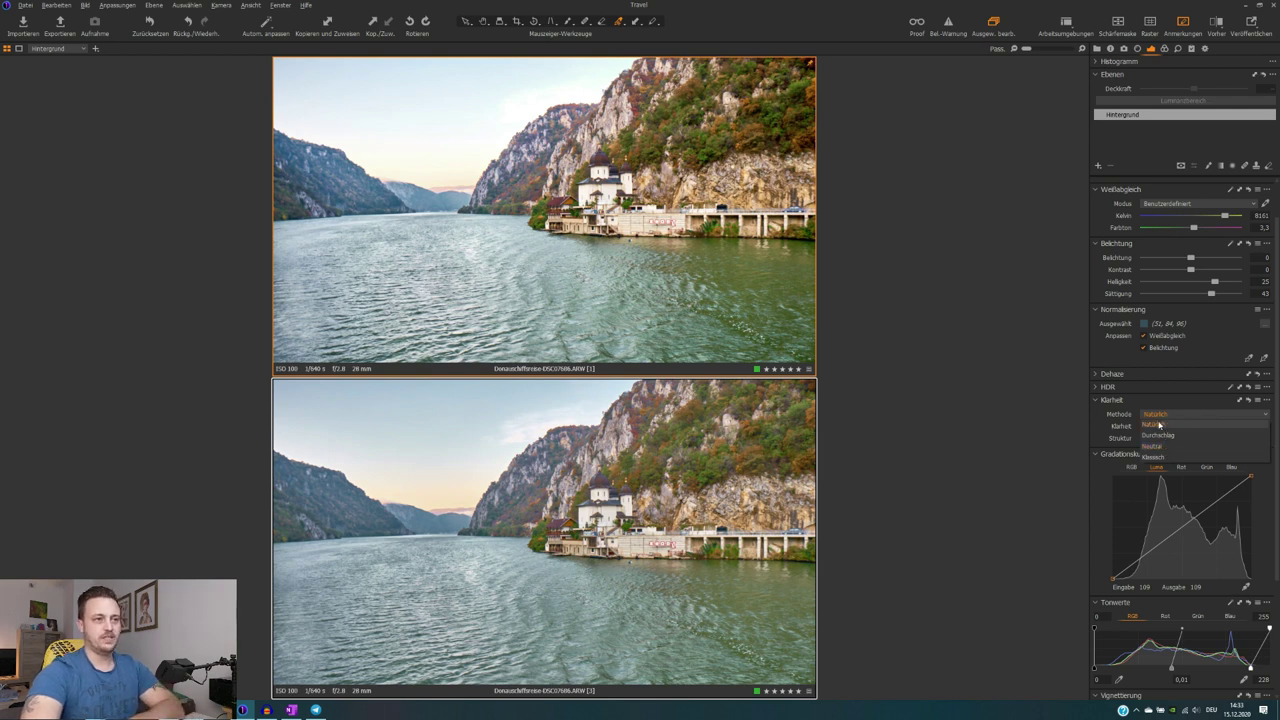
left_click(1164, 435)
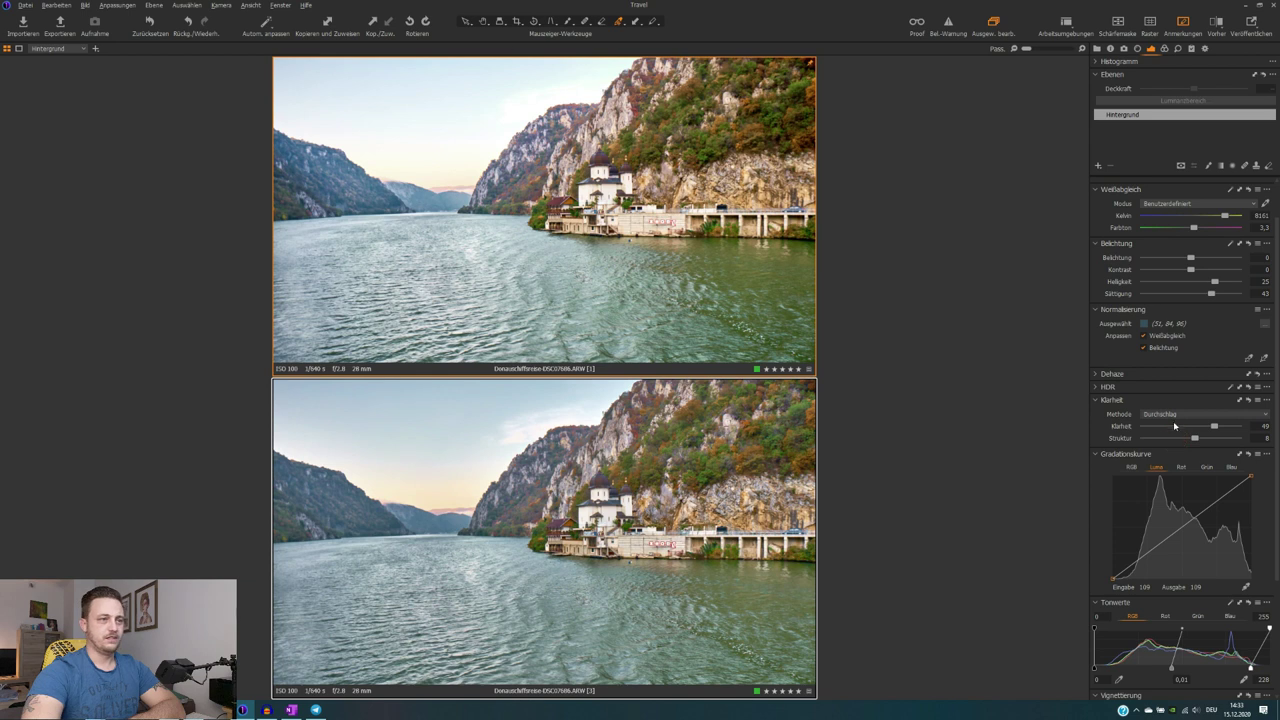
left_click(1168, 414)
left_click(1168, 457)
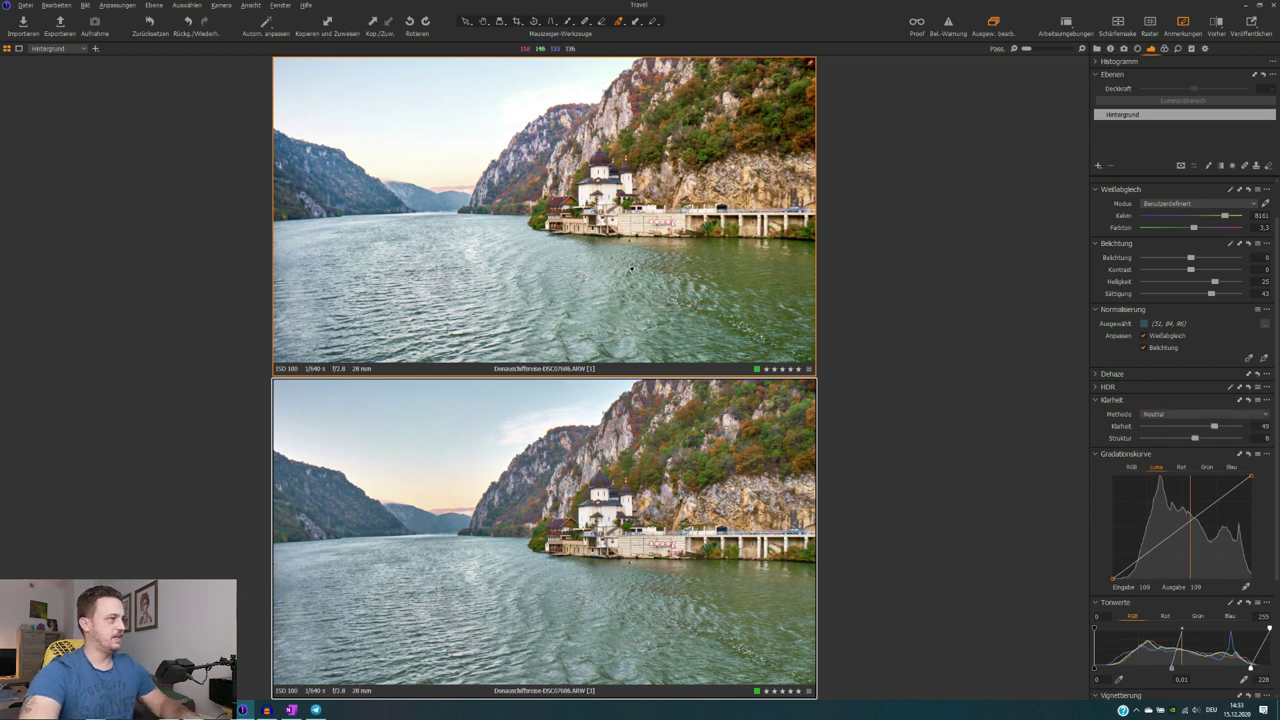
Step: Remove the first variant's compare status and show only the third variant in Proof view with the browser hidden
key("d")
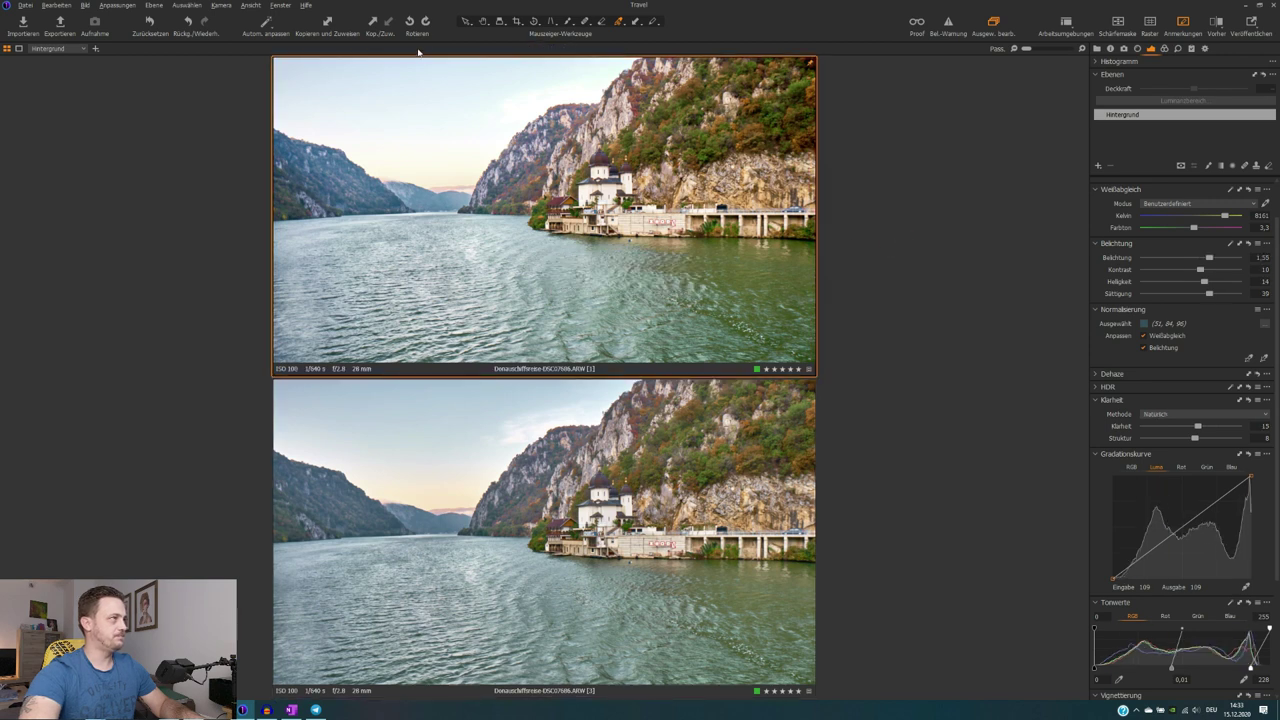
right_click(512, 147)
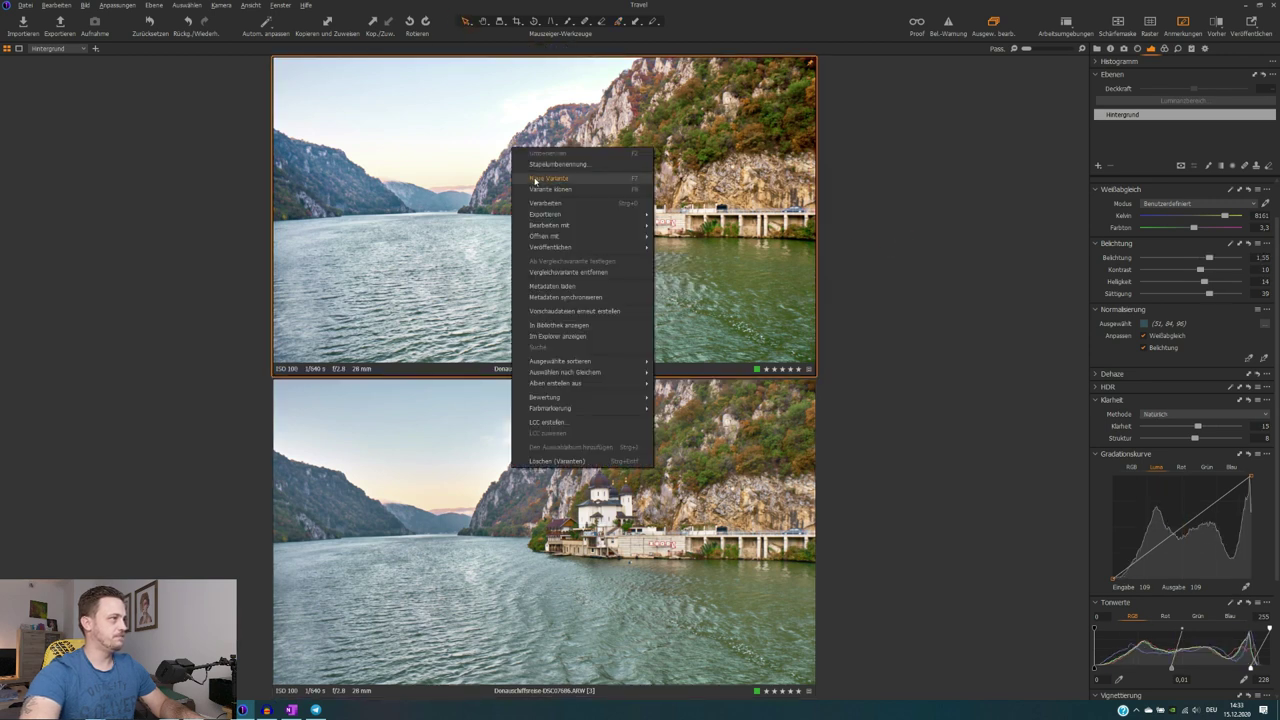
left_click(559, 273)
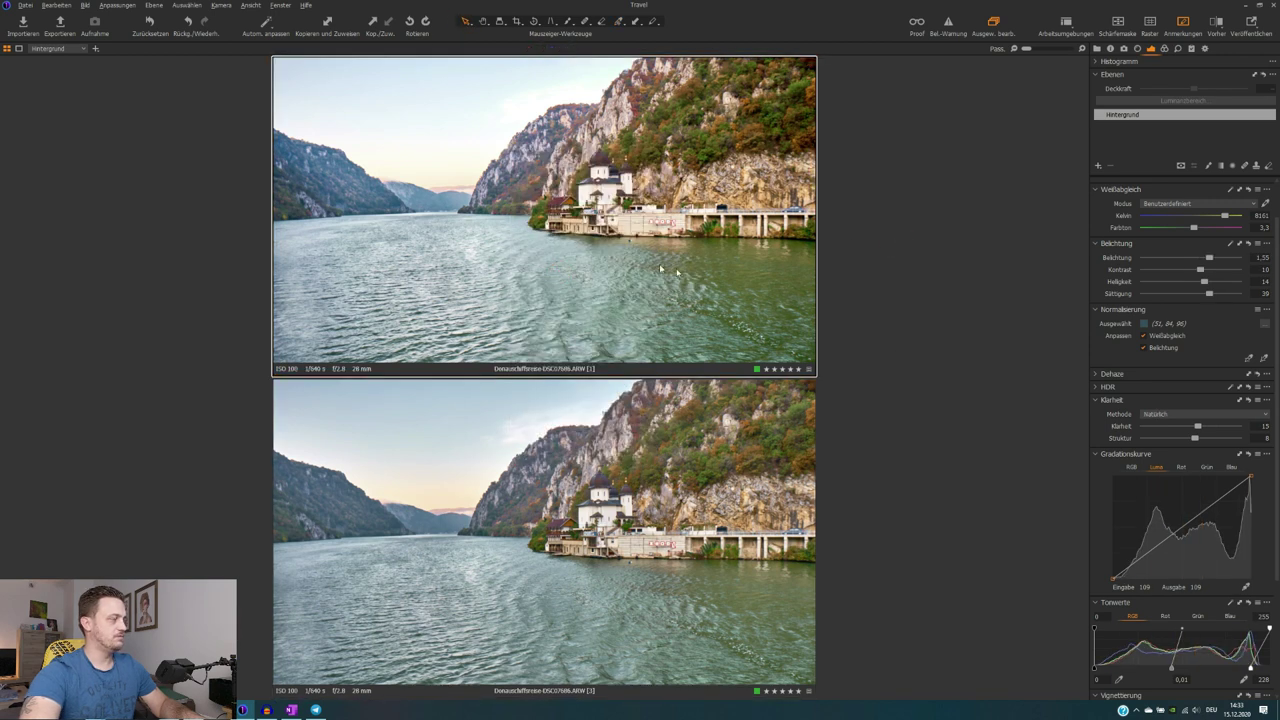
key("ctrl+shift+b")
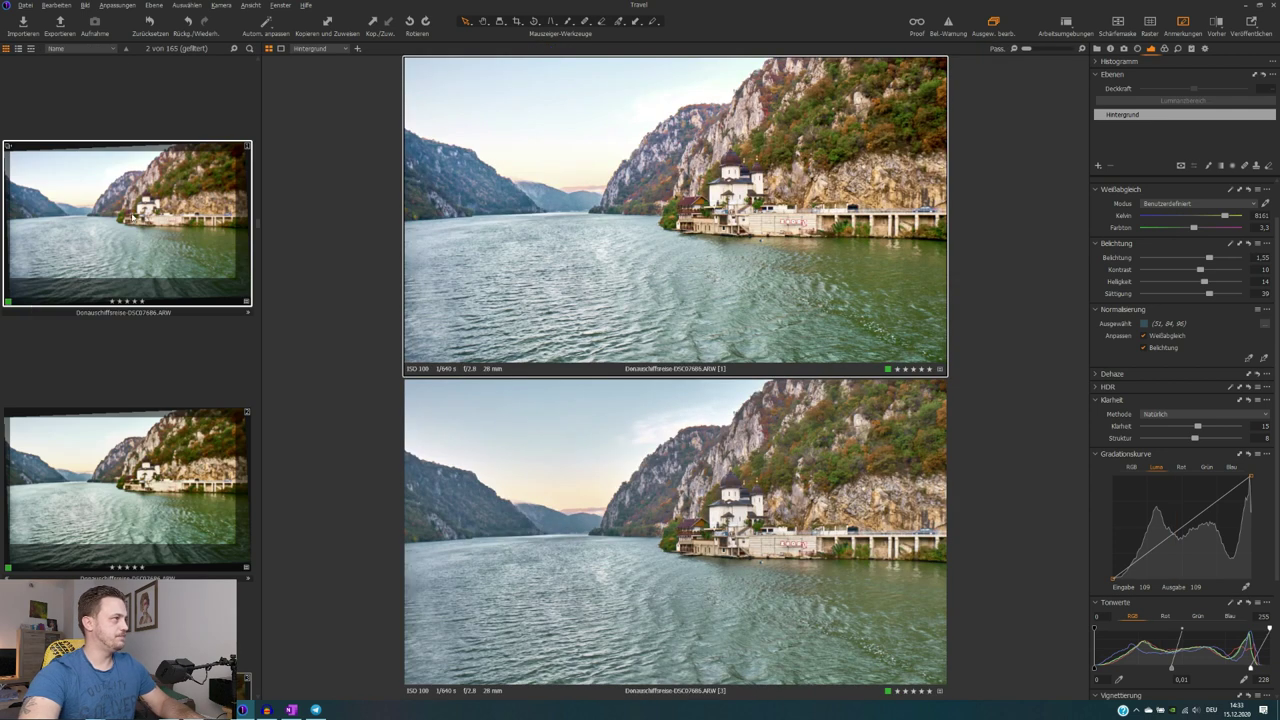
left_click(145, 233)
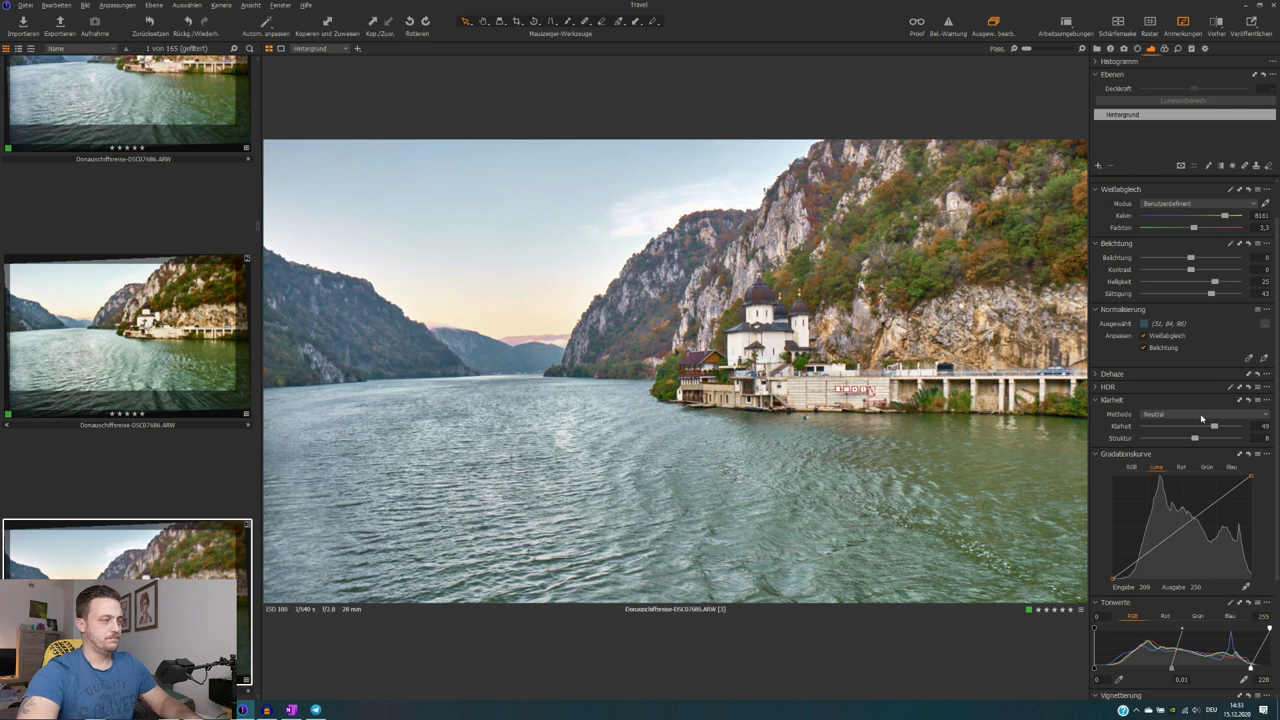
key("ctrl+shift+b")
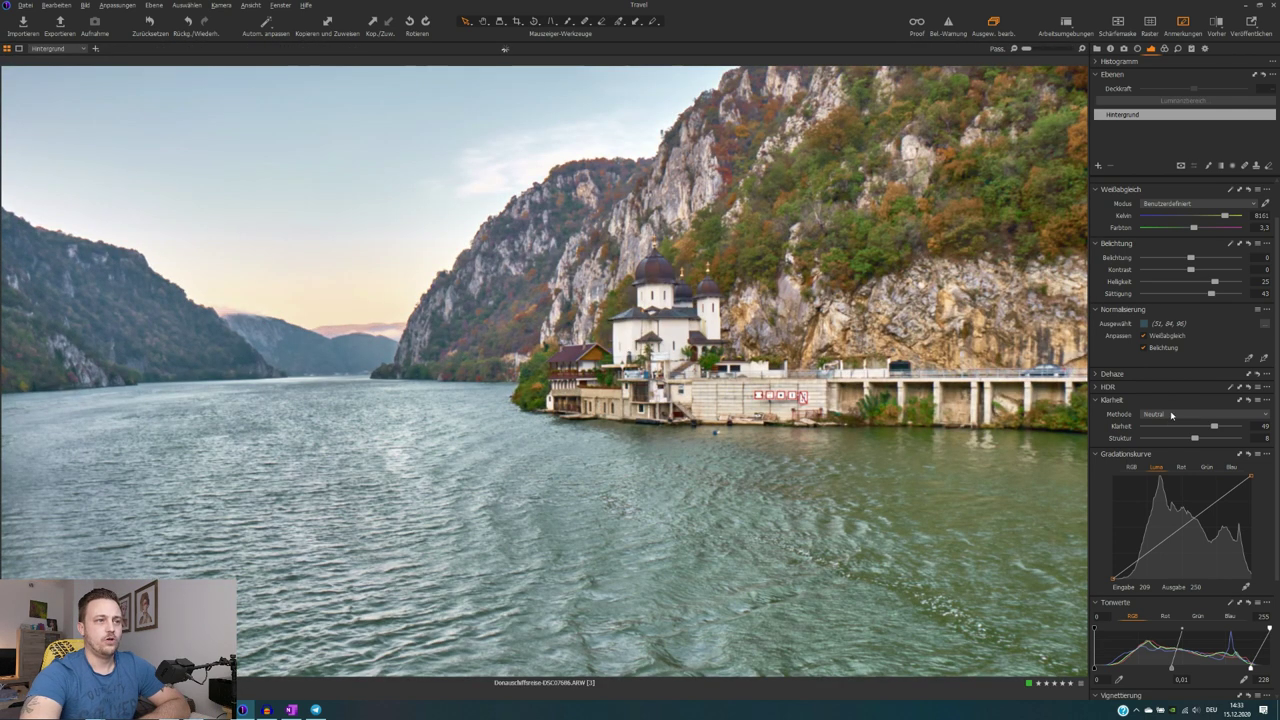
left_click(919, 21)
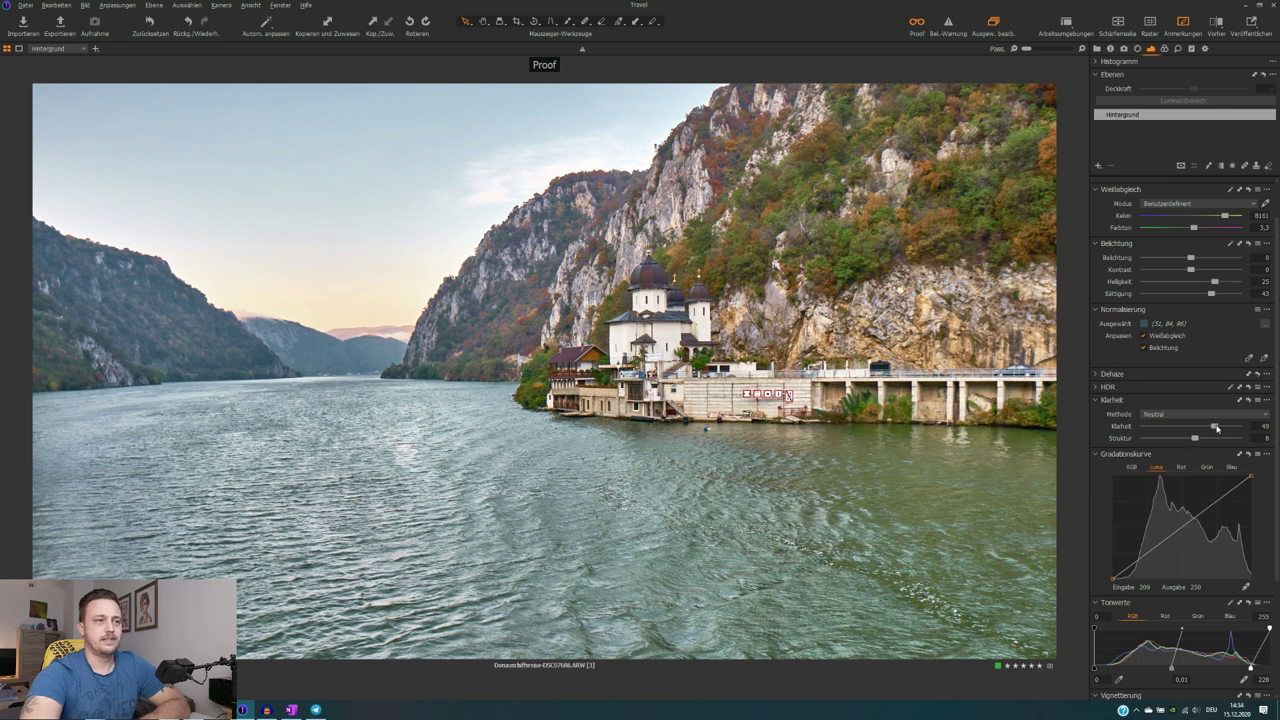
Step: Try the Klassisch method on the third variant with Klarheit raised to 100, and return the method to Natürlich
mouse_move(1216, 428)
left_mouse_down()
mouse_move(1203, 428)
mouse_move(1220, 436)
left_mouse_up()
left_click(1210, 414)
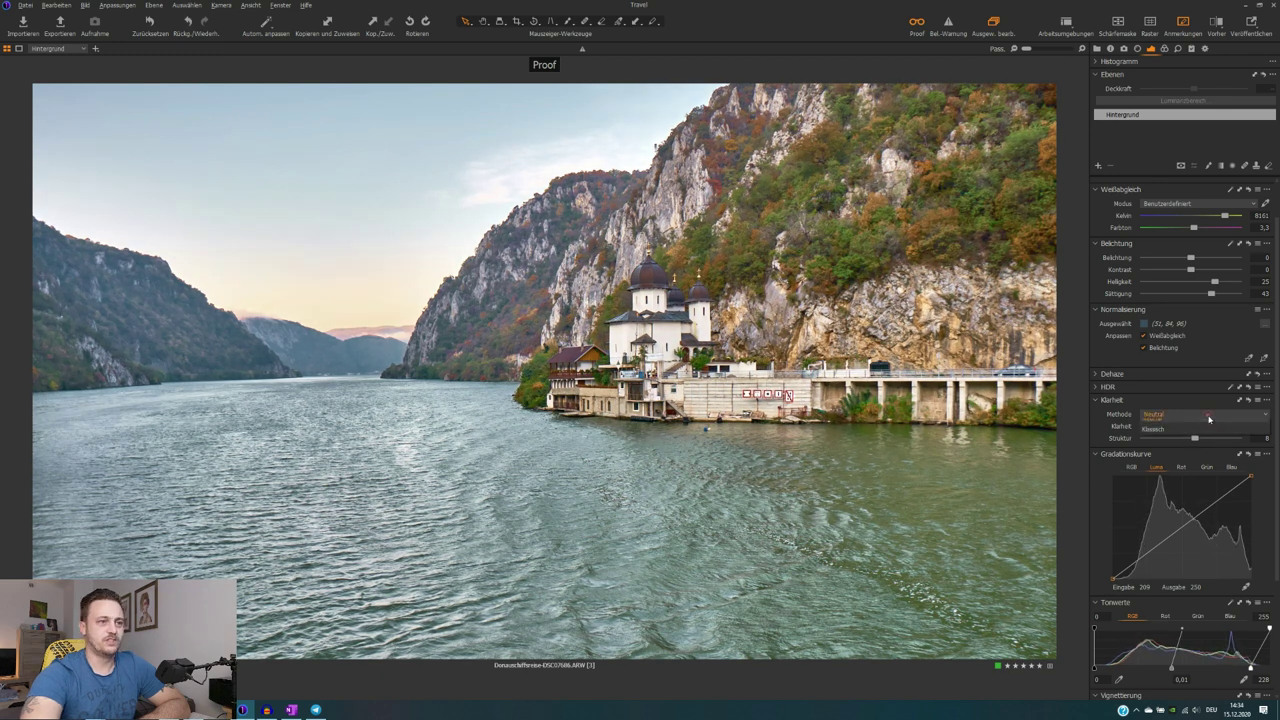
left_click(1196, 459)
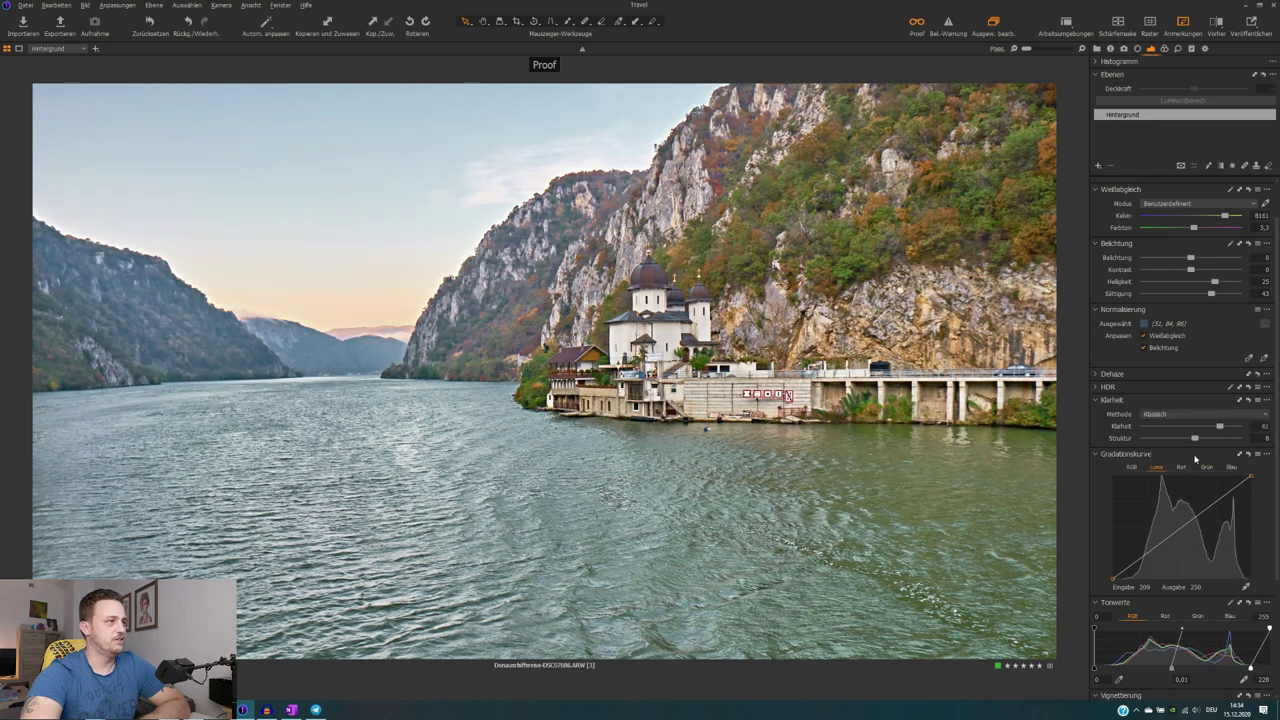
left_click_drag(1220, 430, 1250, 443)
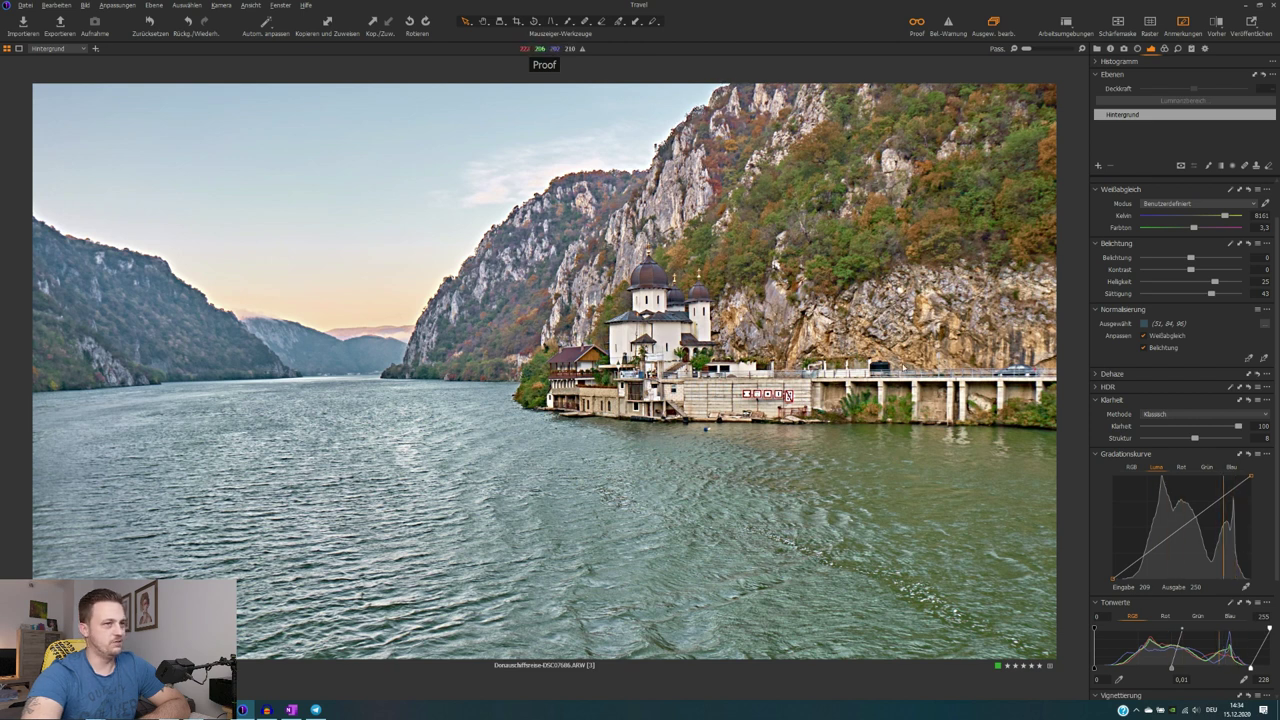
left_click(1166, 414)
left_click(1157, 425)
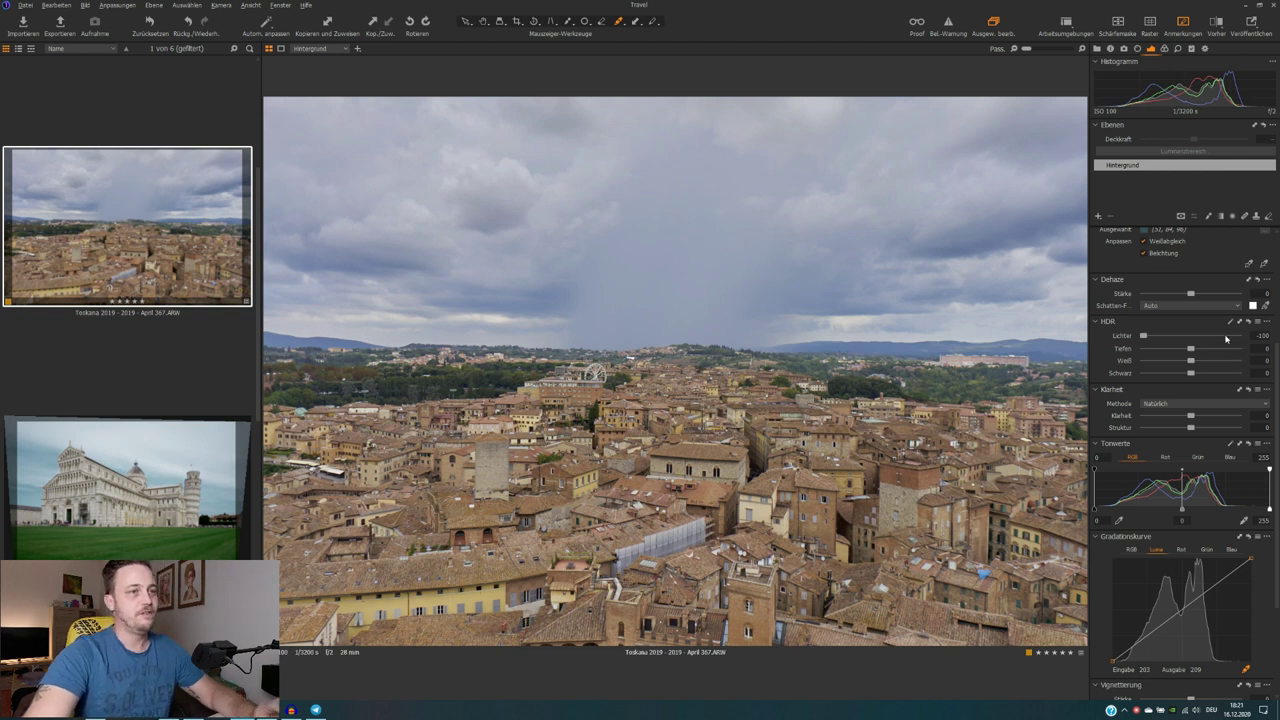
Step: Detach the Tonwerte and Histogramm tools and float them one above the other over the Toskana city photo
left_click_drag(1177, 450, 928, 233)
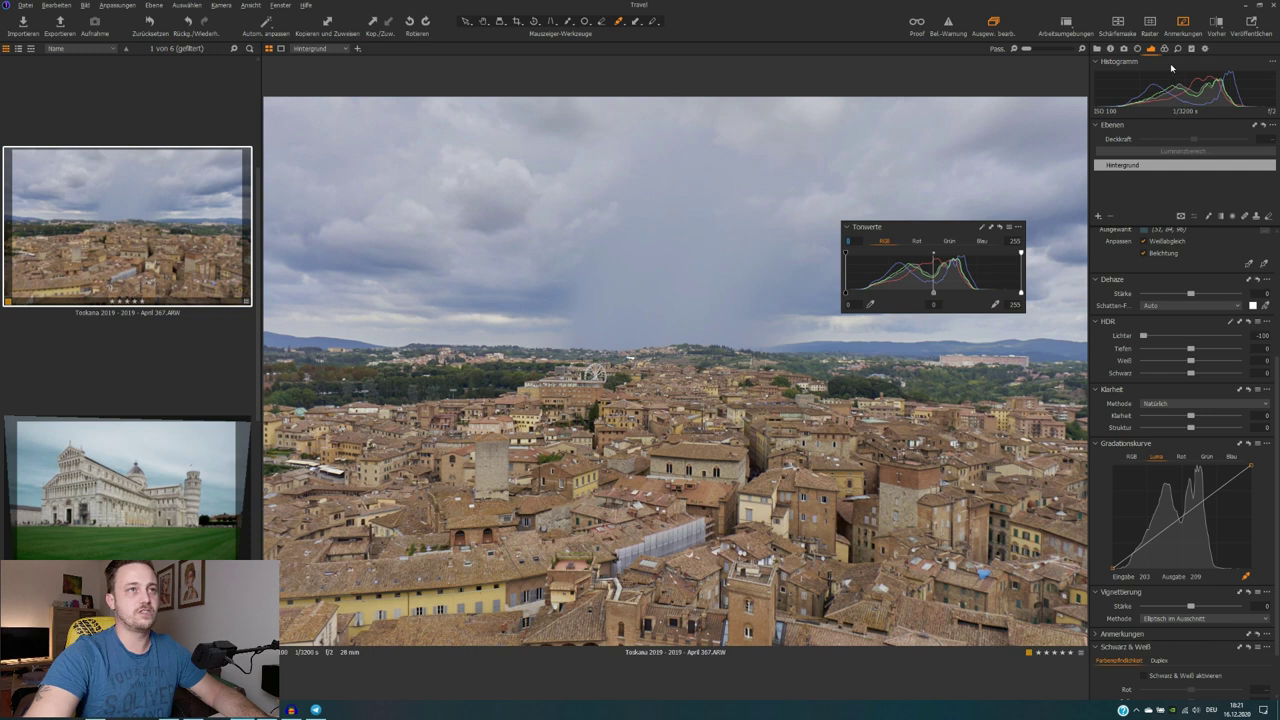
left_click_drag(1170, 63, 924, 165)
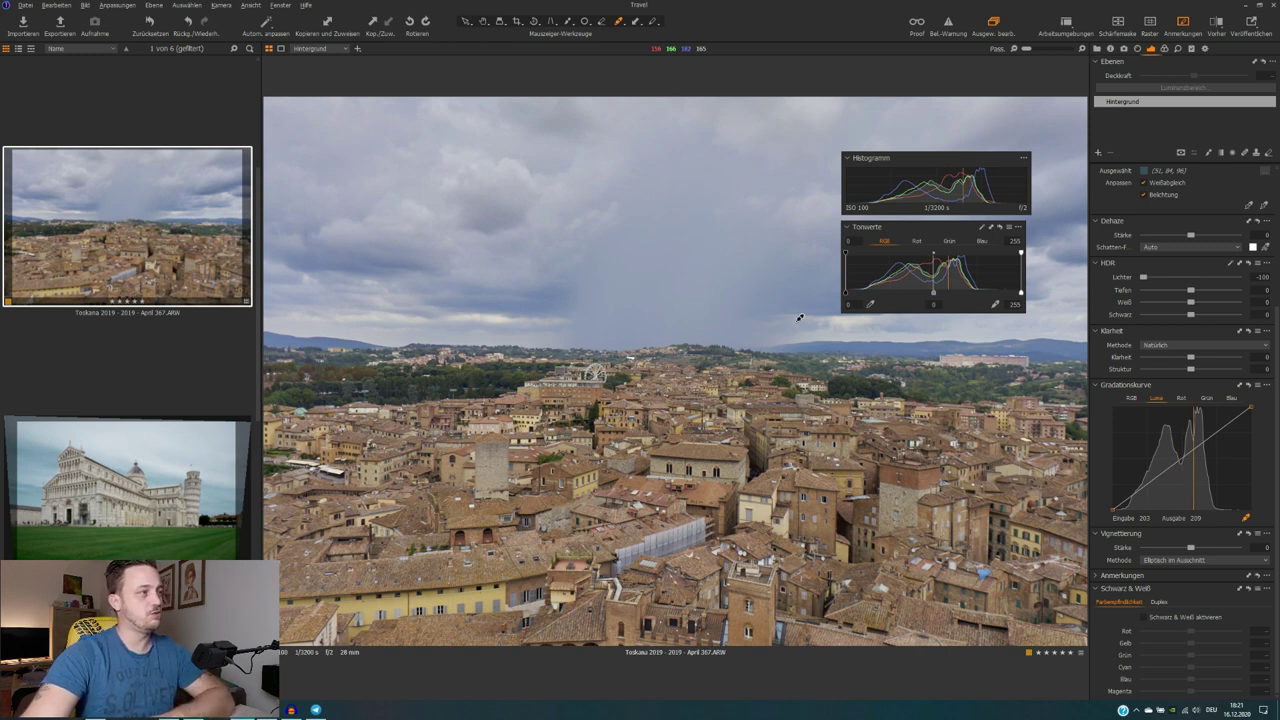
Step: Try the automatic Tonwerte adjustment on the city photo, and reset the black and white points
left_click(983, 230)
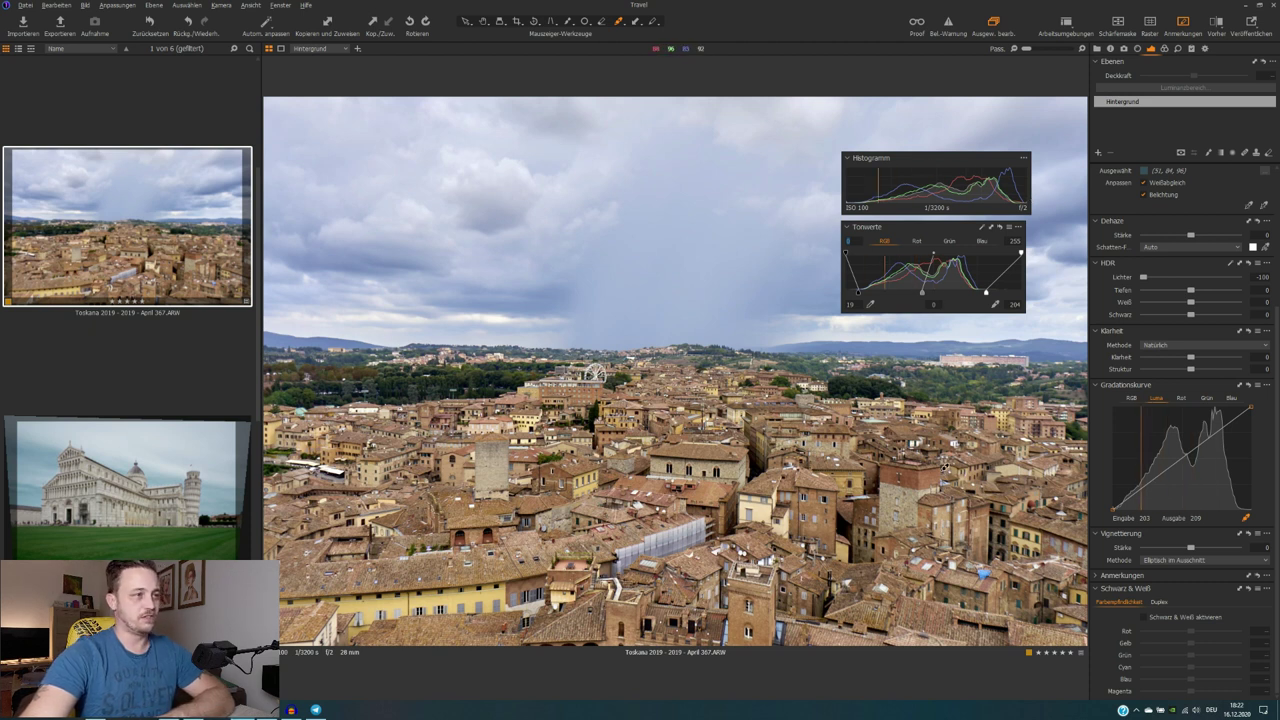
double_click(846, 255)
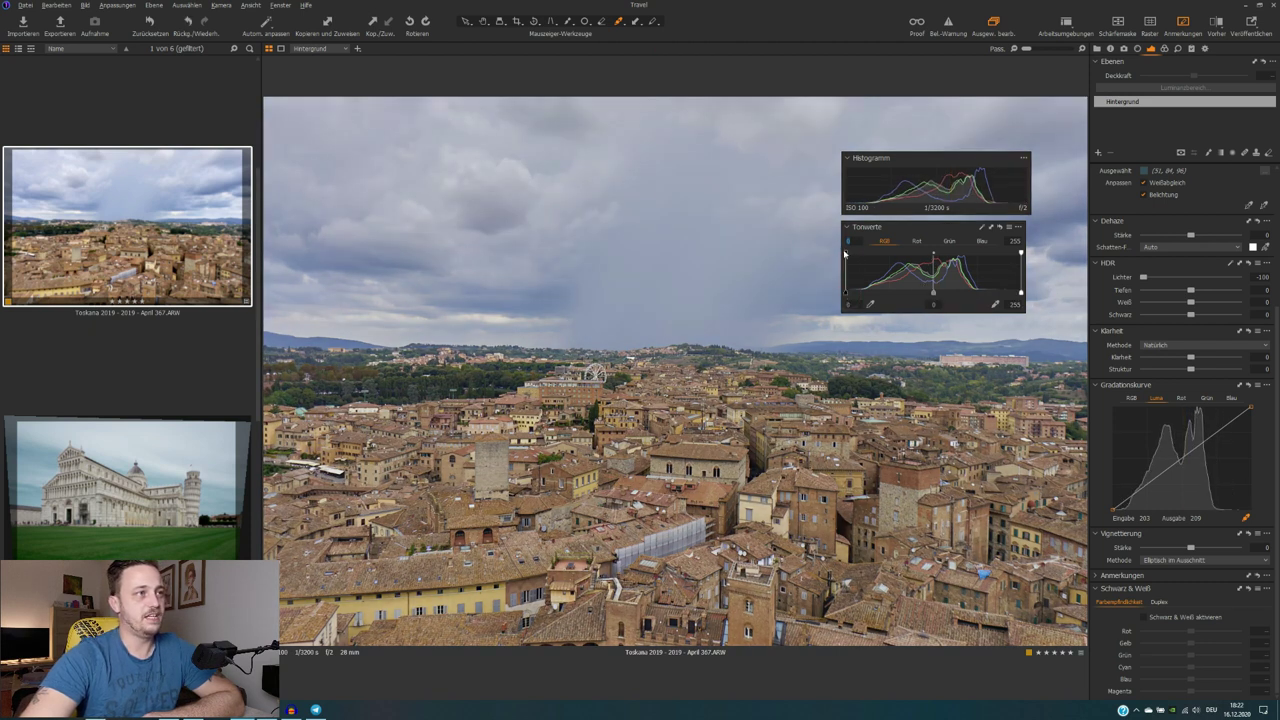
double_click(1020, 253)
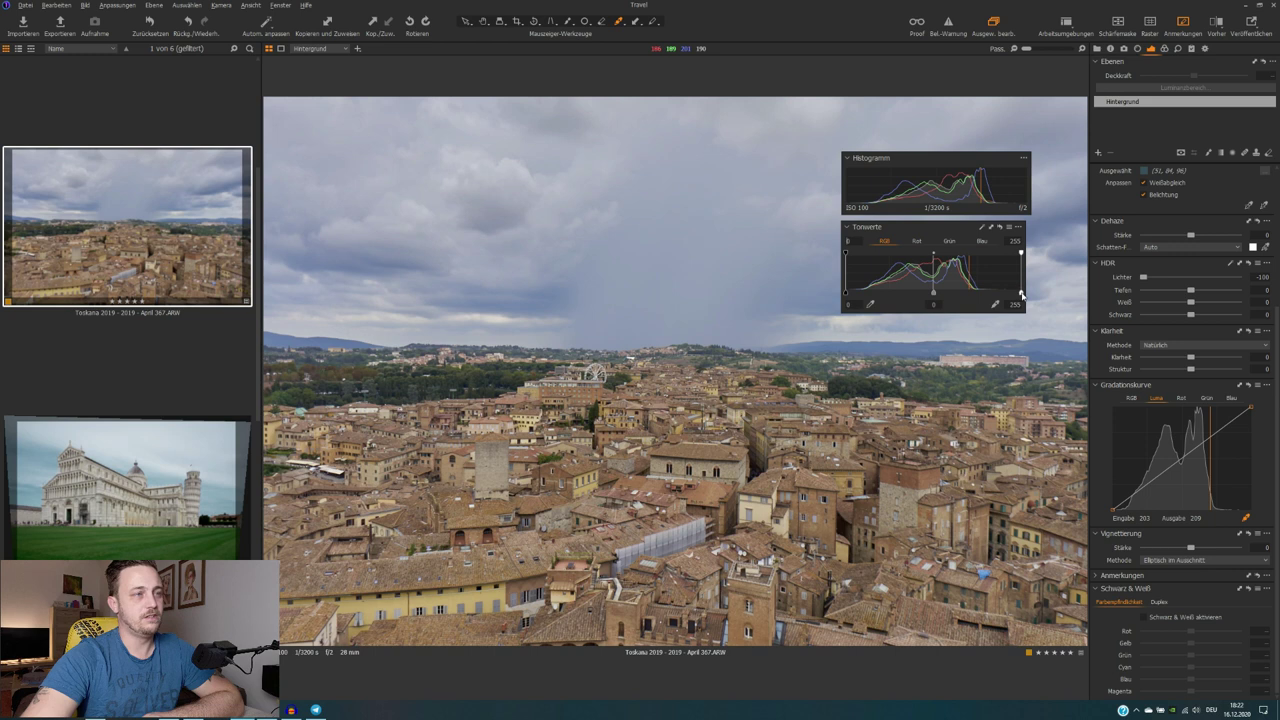
Step: Set the city photo's RGB input levels in Tonwerte to 19 for black and 199 for white
left_click_drag(1021, 293, 987, 291)
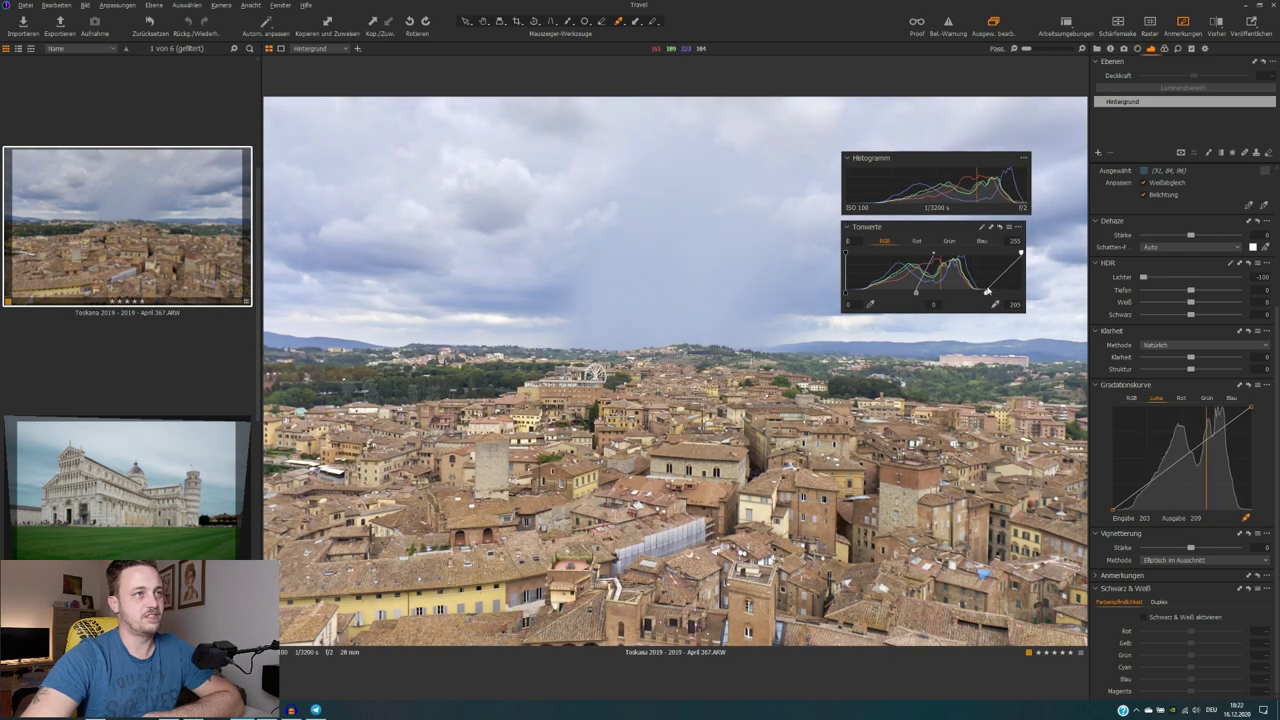
left_click_drag(844, 294, 857, 293)
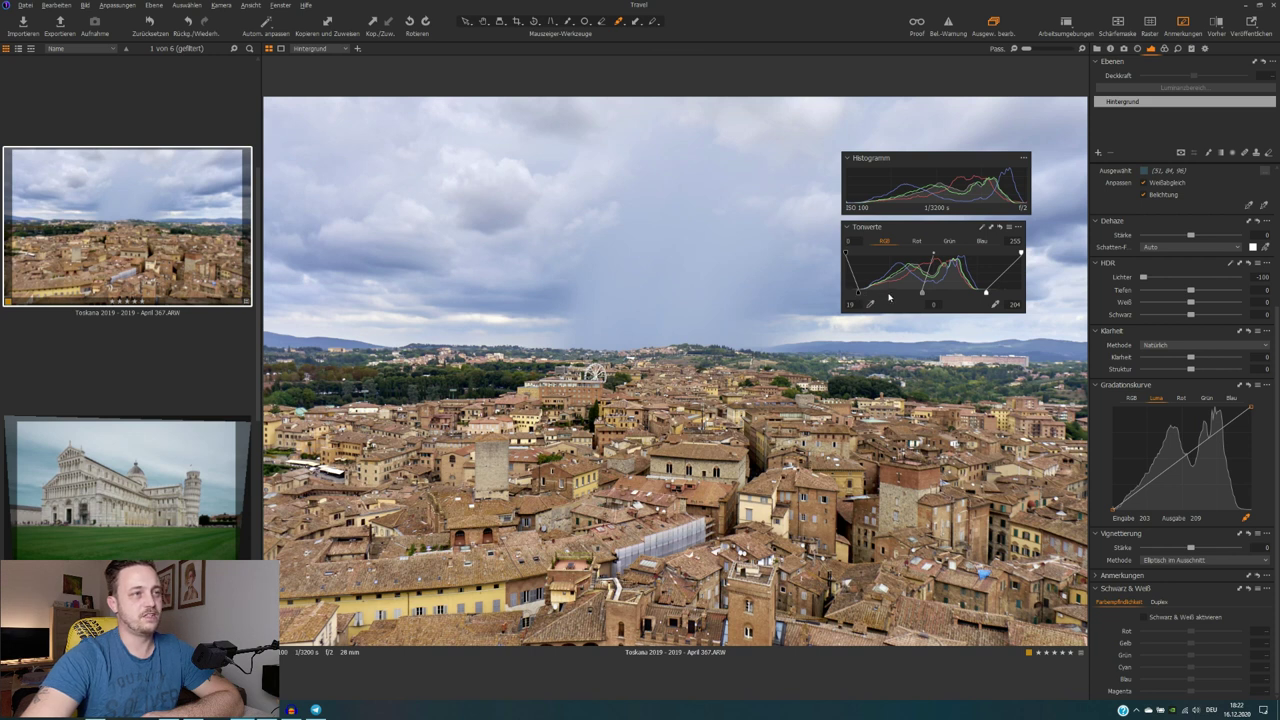
left_click_drag(986, 294, 981, 297)
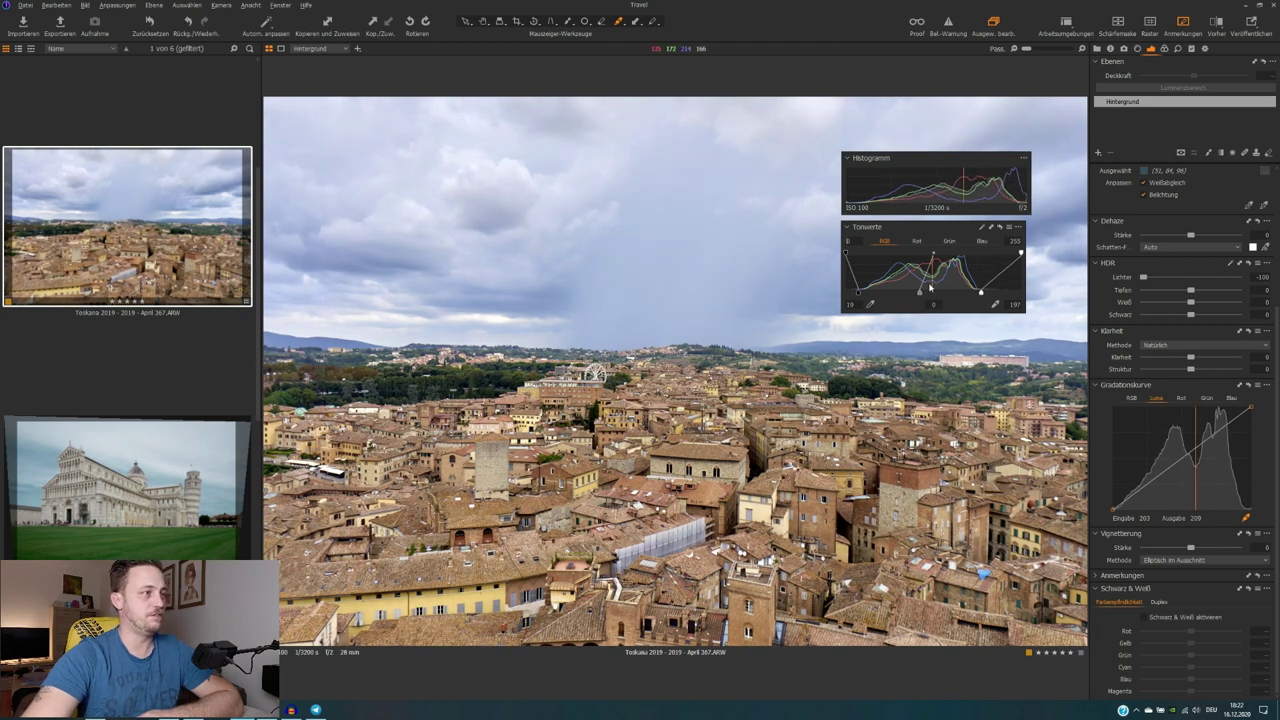
left_click_drag(981, 296, 982, 296)
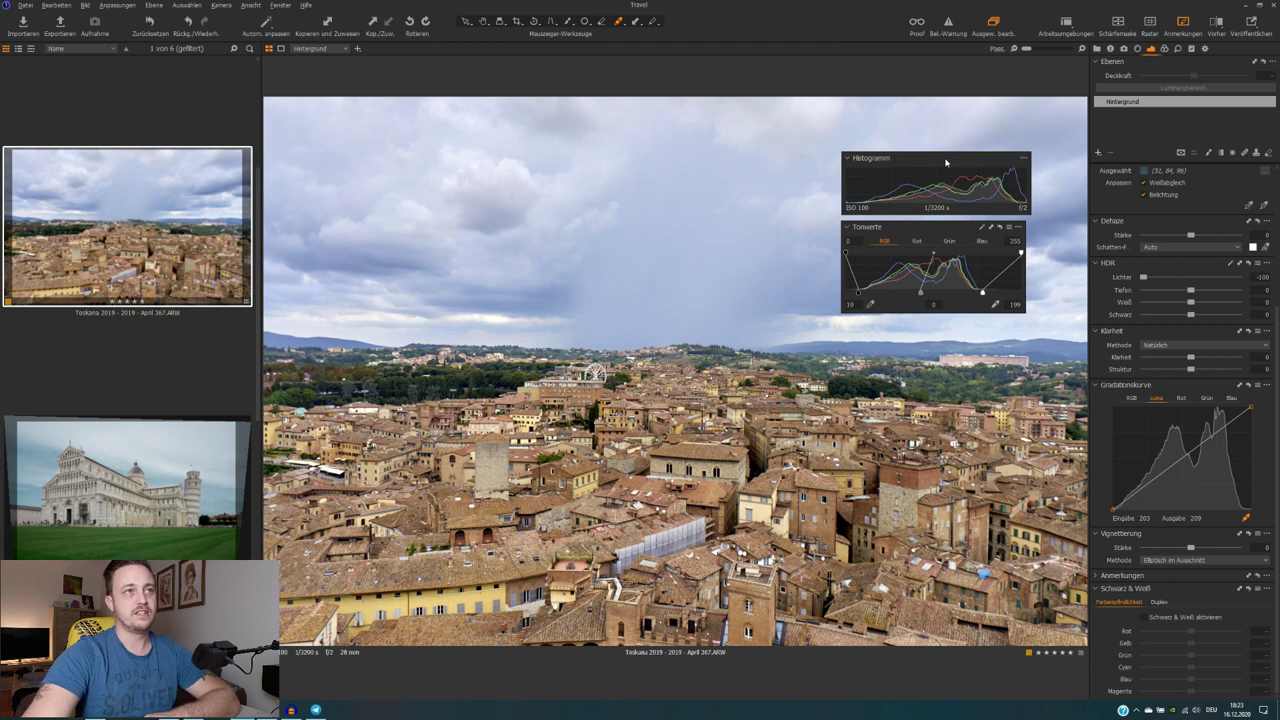
Step: Dock the floating Histogramm and Tonwerte tools back among the other adjustment tools
left_click_drag(946, 162, 1180, 64)
double_click(912, 236)
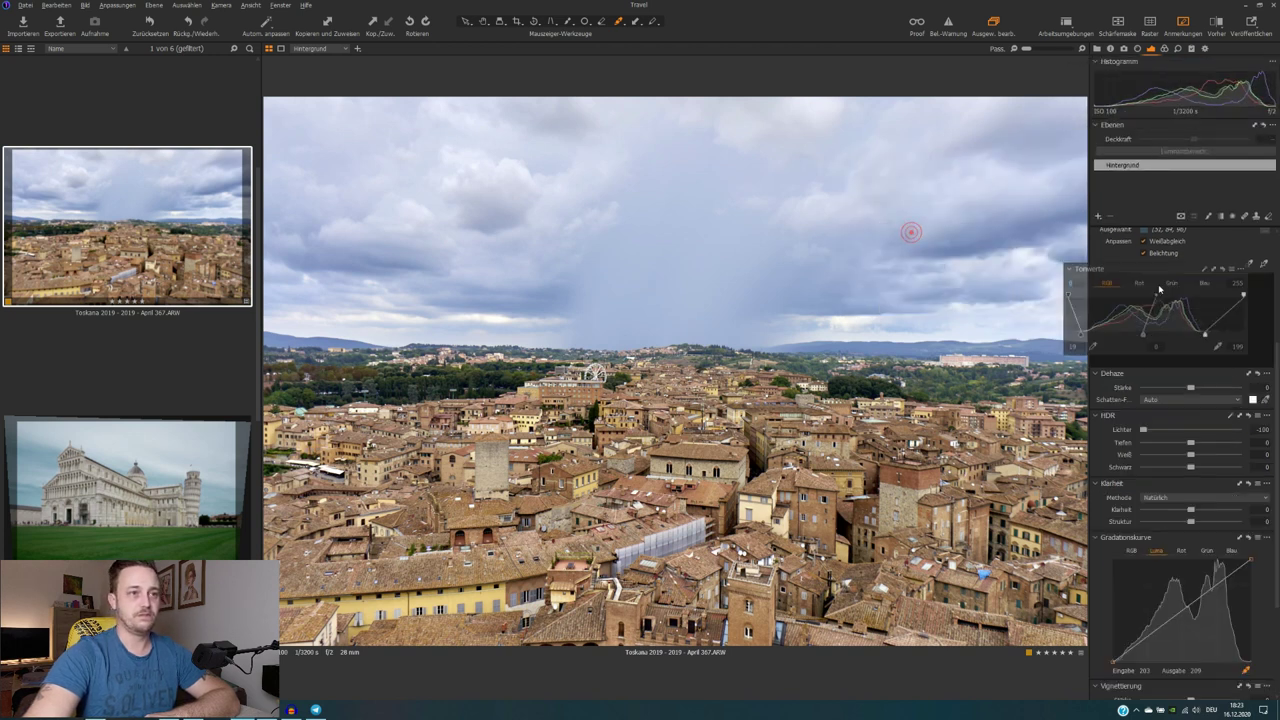
Step: Show the photo of the cathedral with the leaning tower and float the Gradationskurve tool over it
left_click(218, 505)
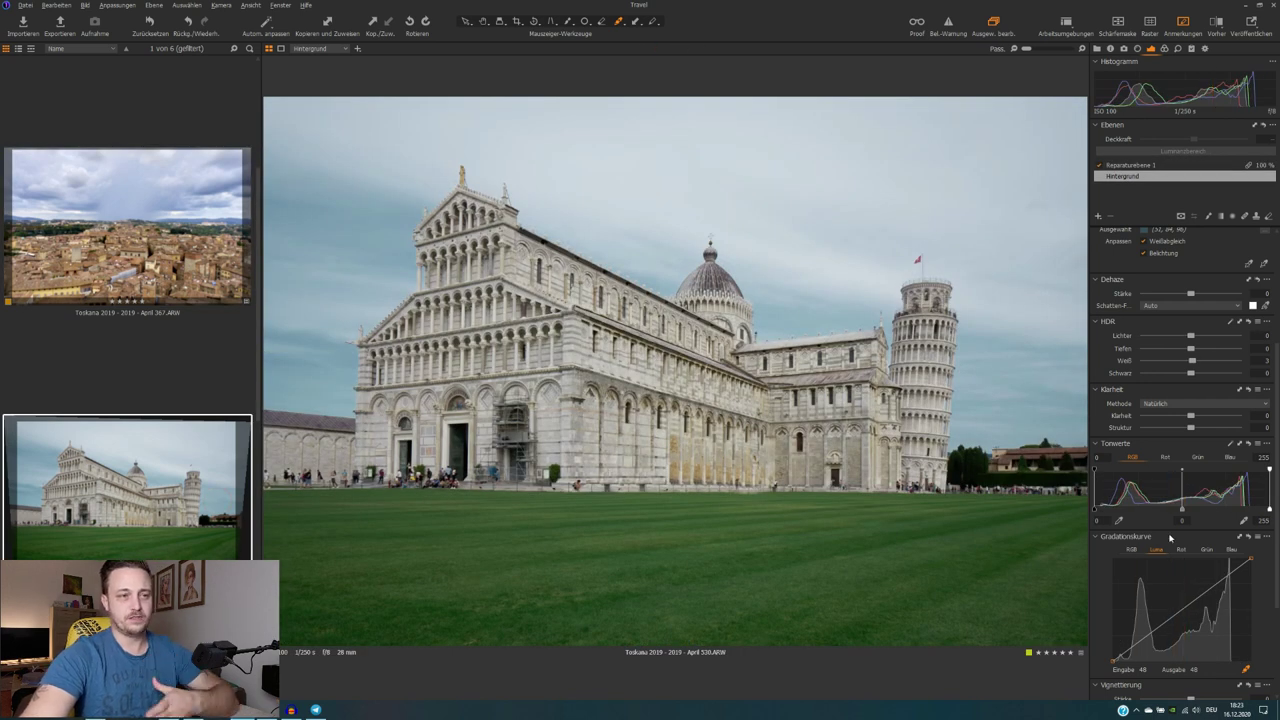
left_click_drag(1168, 537, 850, 287)
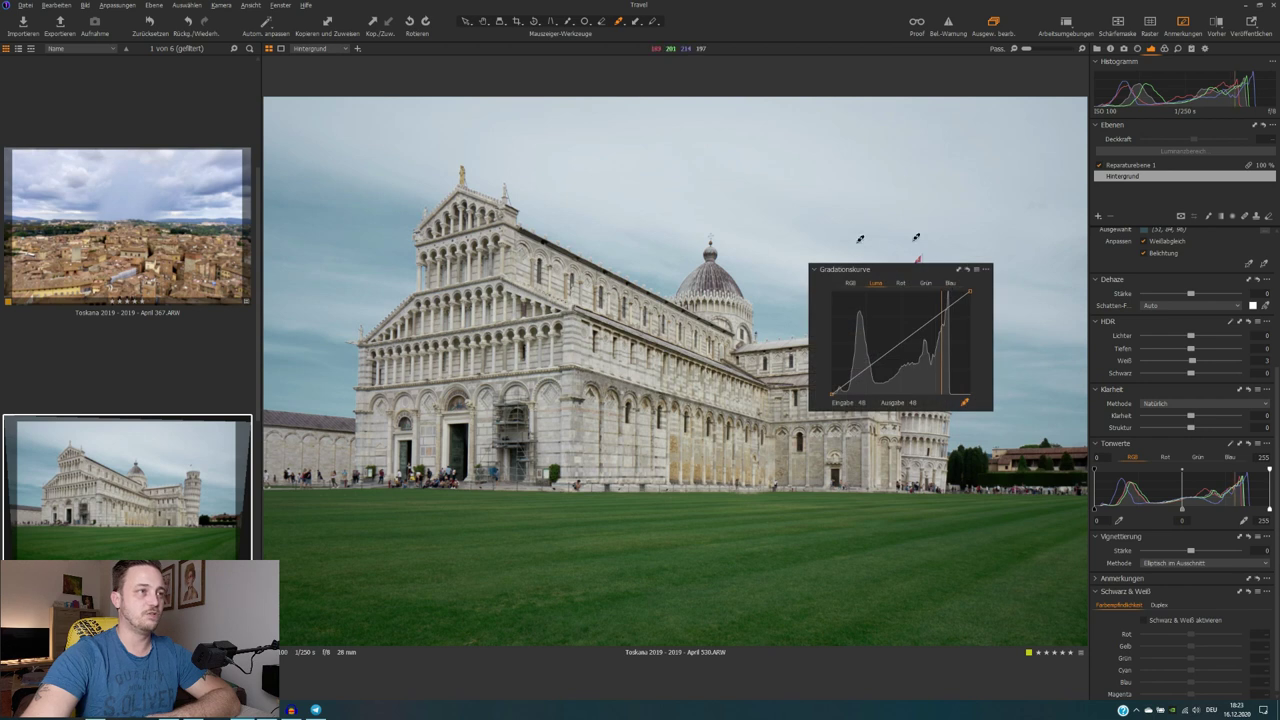
Step: Shape a gentle S-curve in the cathedral photo's RGB curve, lowering the shadows slightly and raising the highlights to about input 190, output 202
left_click(855, 284)
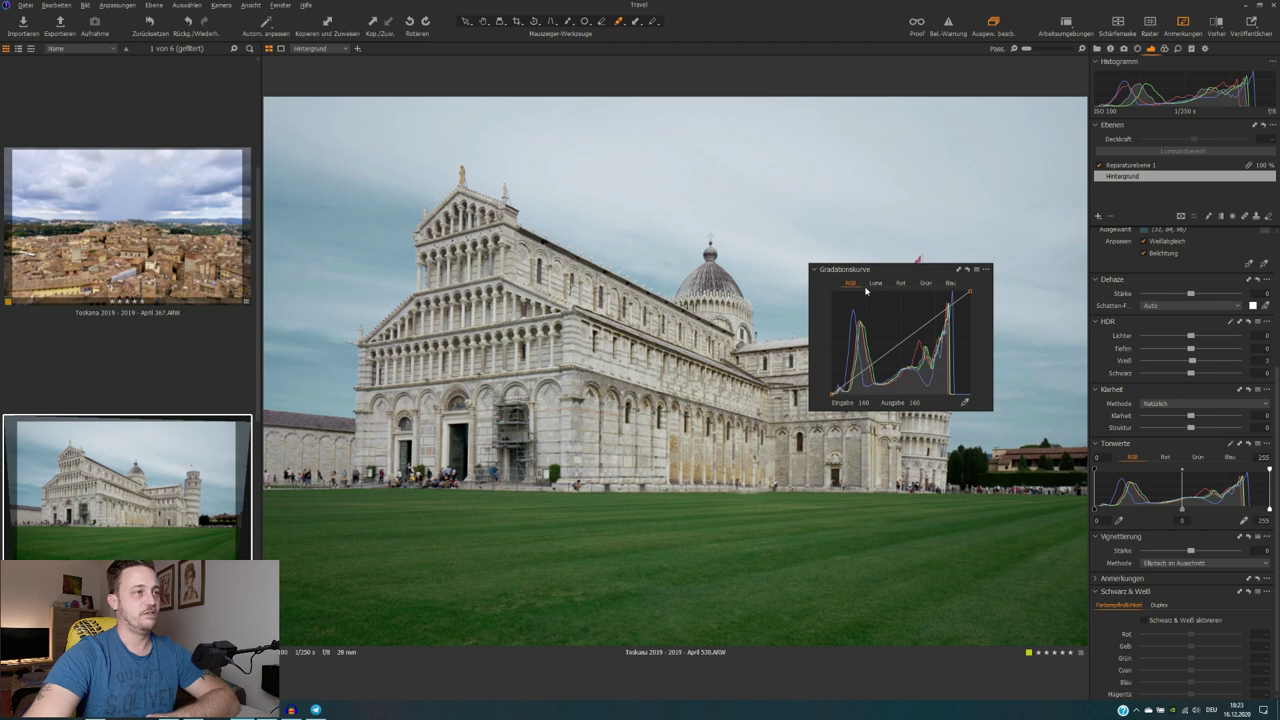
left_click(871, 370)
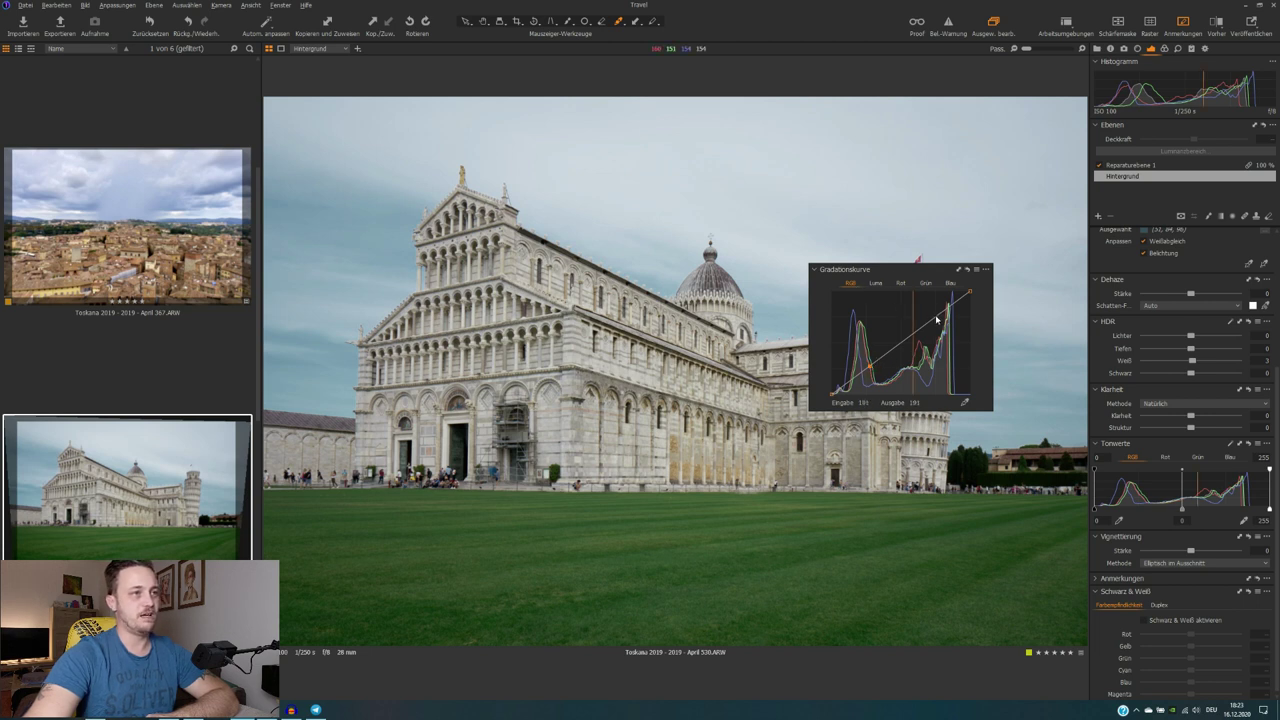
left_click(936, 318)
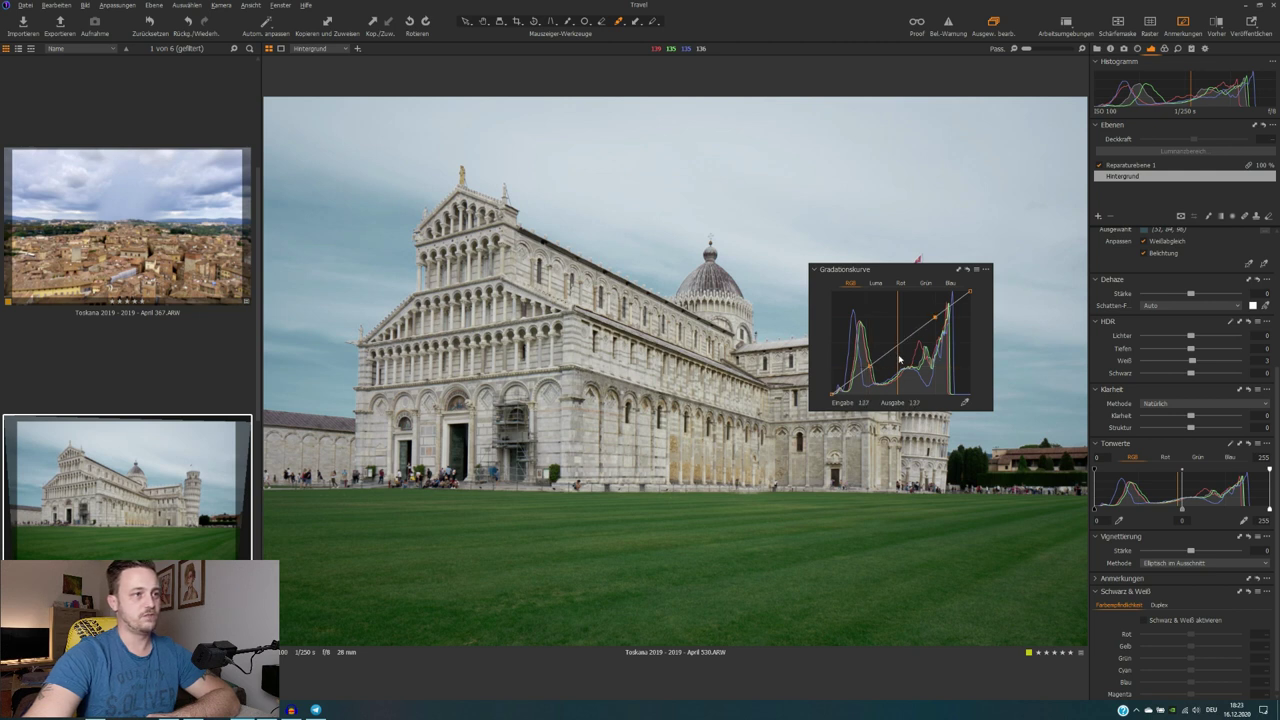
mouse_move(902, 342)
left_mouse_down()
mouse_move(917, 332)
mouse_move(887, 349)
left_mouse_up()
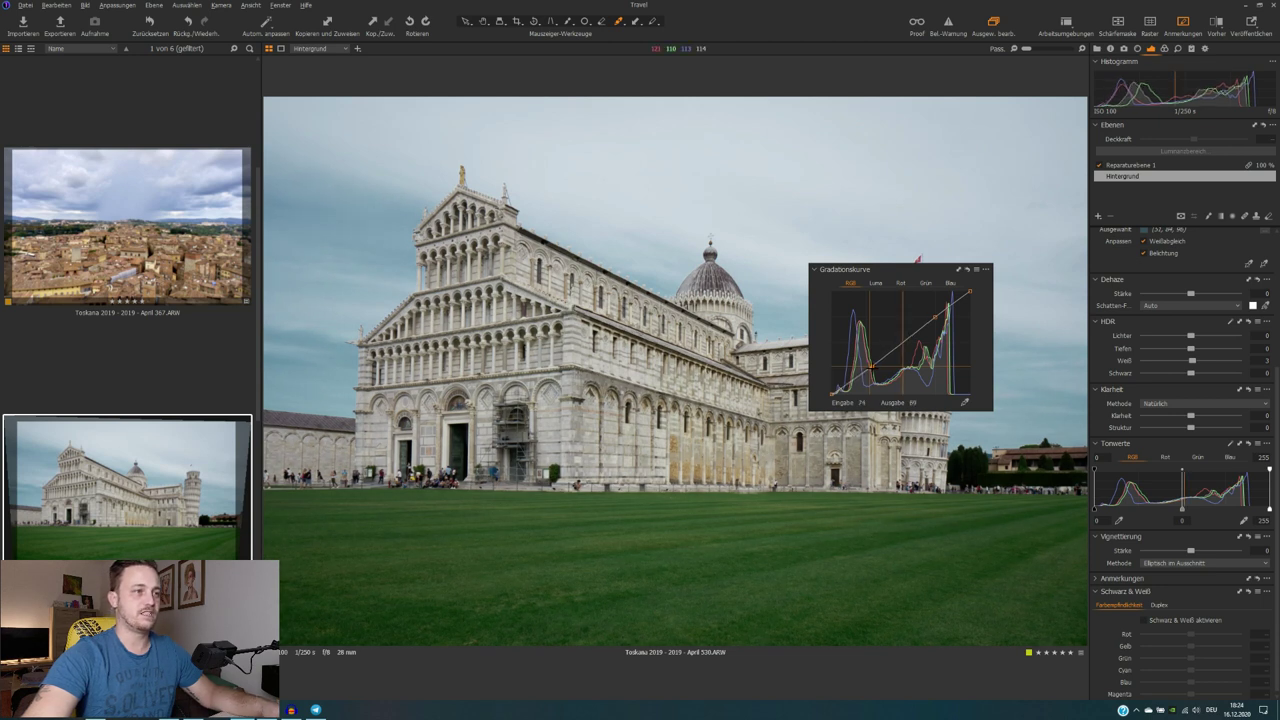
left_click_drag(871, 367, 871, 368)
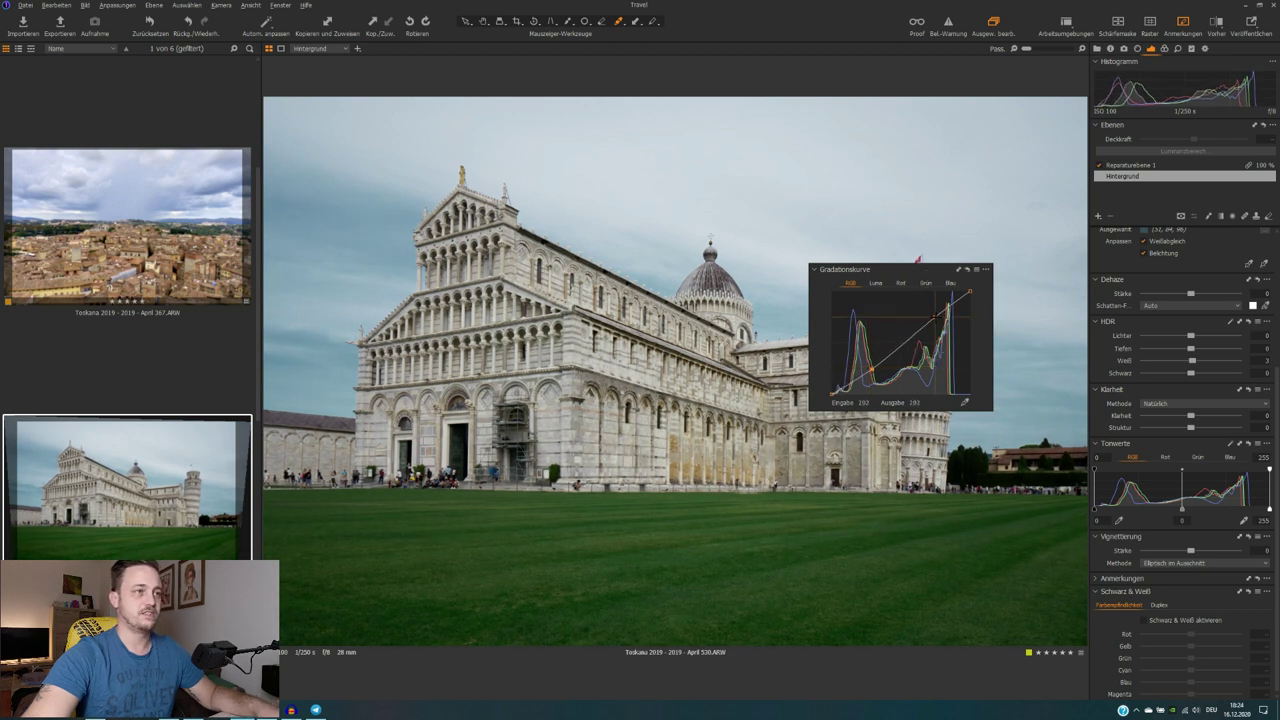
left_click_drag(934, 316, 935, 312)
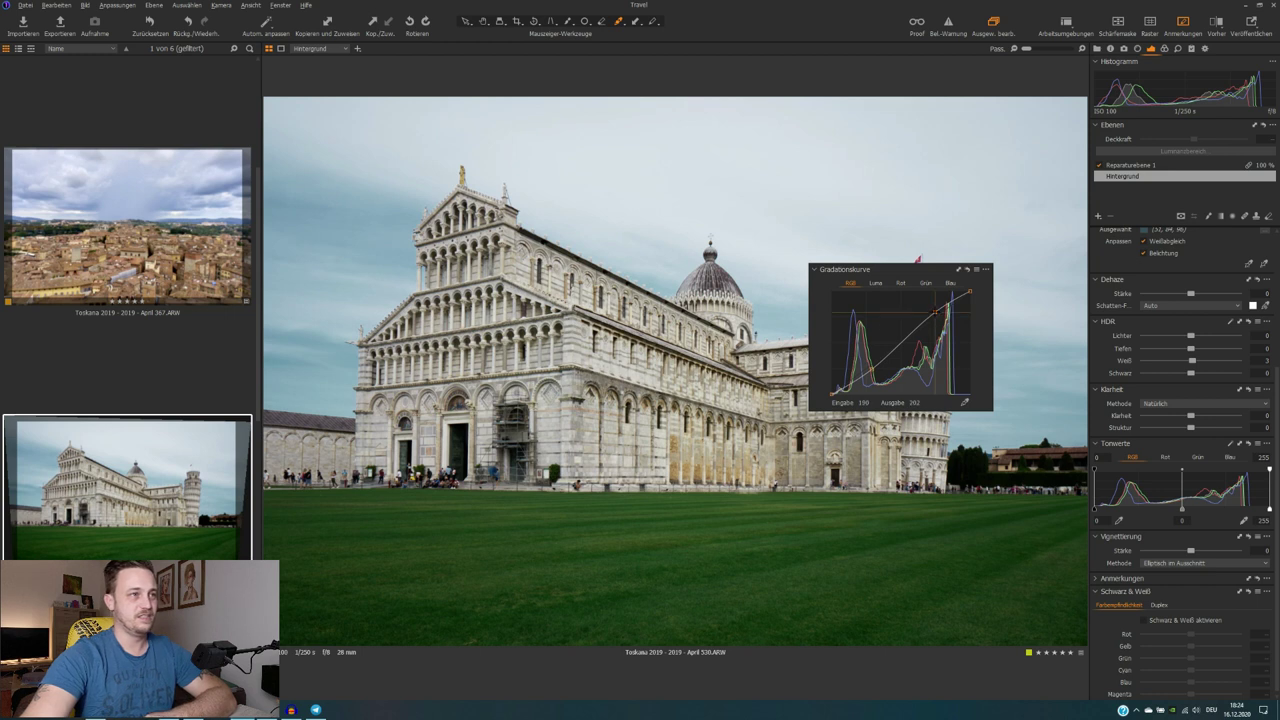
Step: Try a much steeper S-curve for strong contrast in the RGB channel, and reset the Gradationskurve
left_click_drag(936, 311, 921, 315)
mouse_move(880, 357)
left_mouse_down()
mouse_move(873, 378)
mouse_move(877, 367)
left_mouse_up()
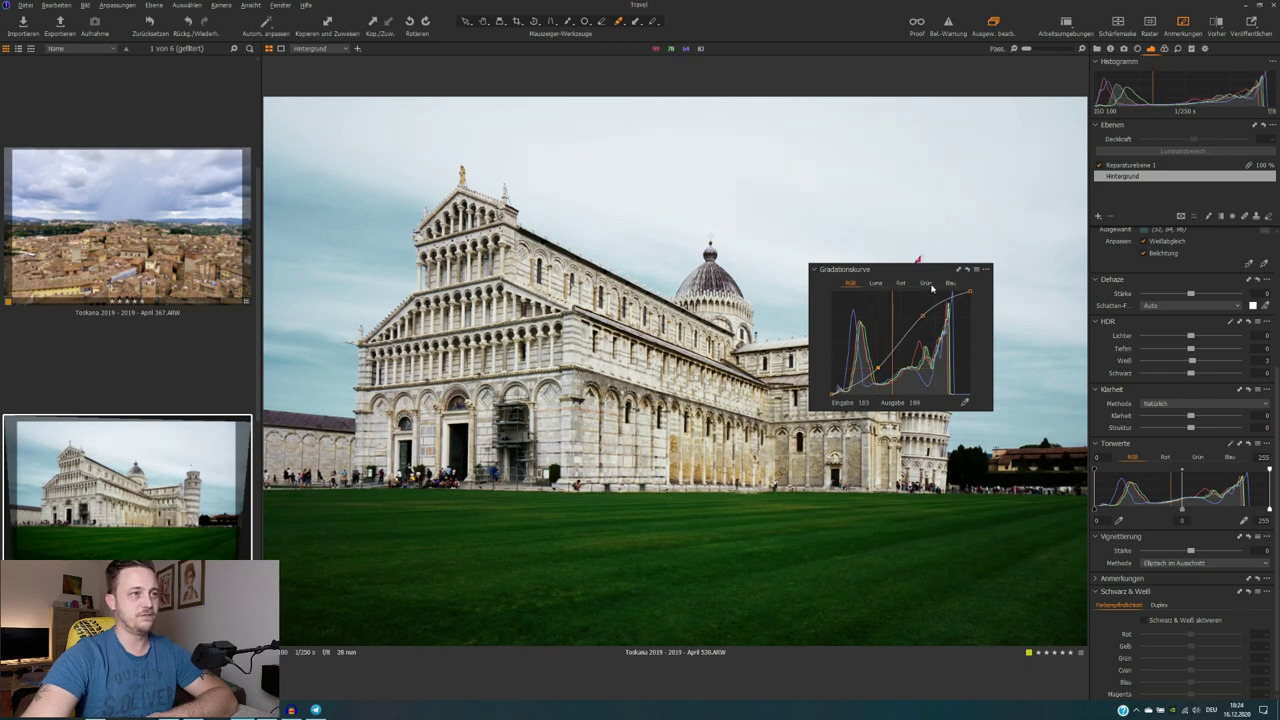
left_click(967, 270)
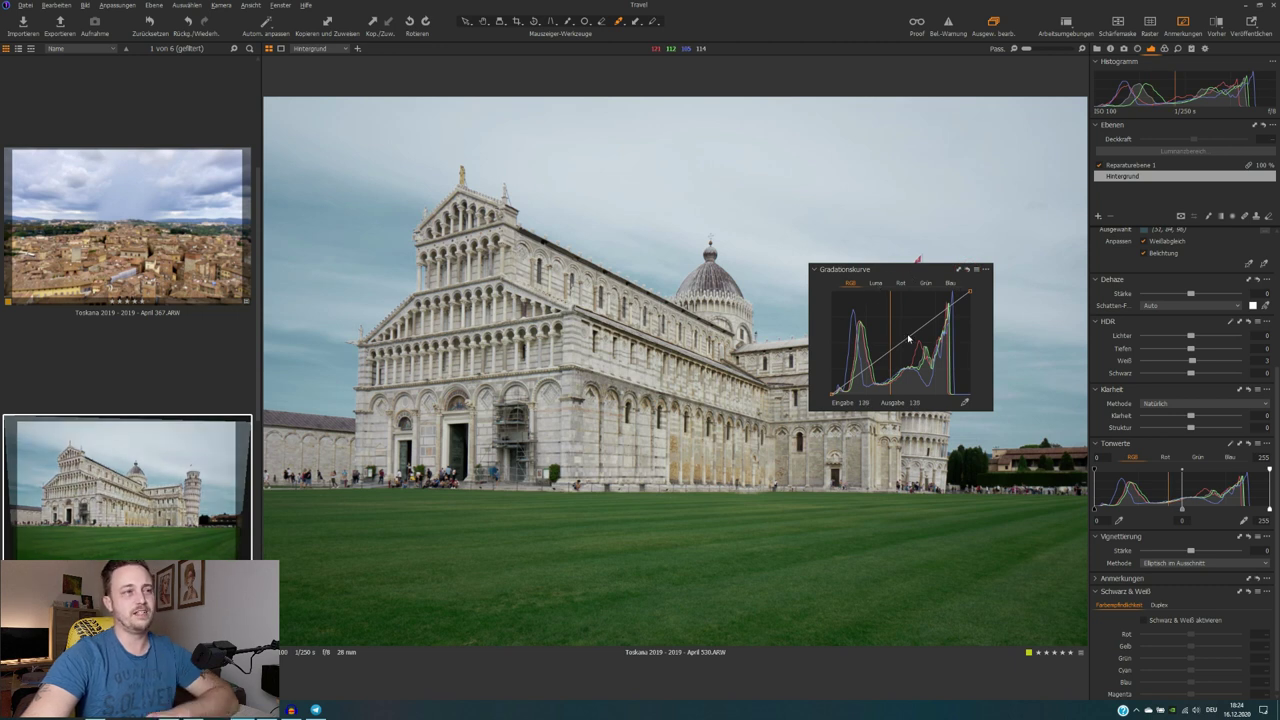
Step: Raise the RGB curve's midtones to about input 131, output 155, and shape the Luma curve with picked shadow and highlight points
left_click_drag(908, 340, 903, 330)
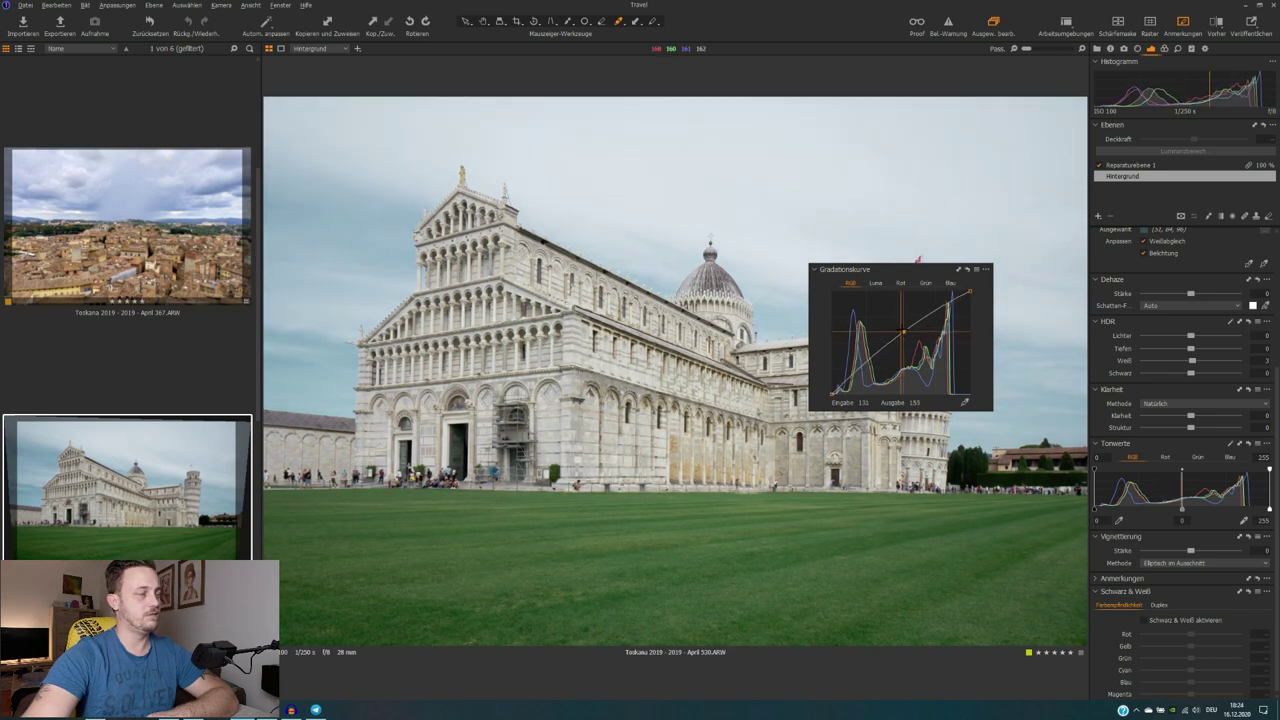
left_click(876, 284)
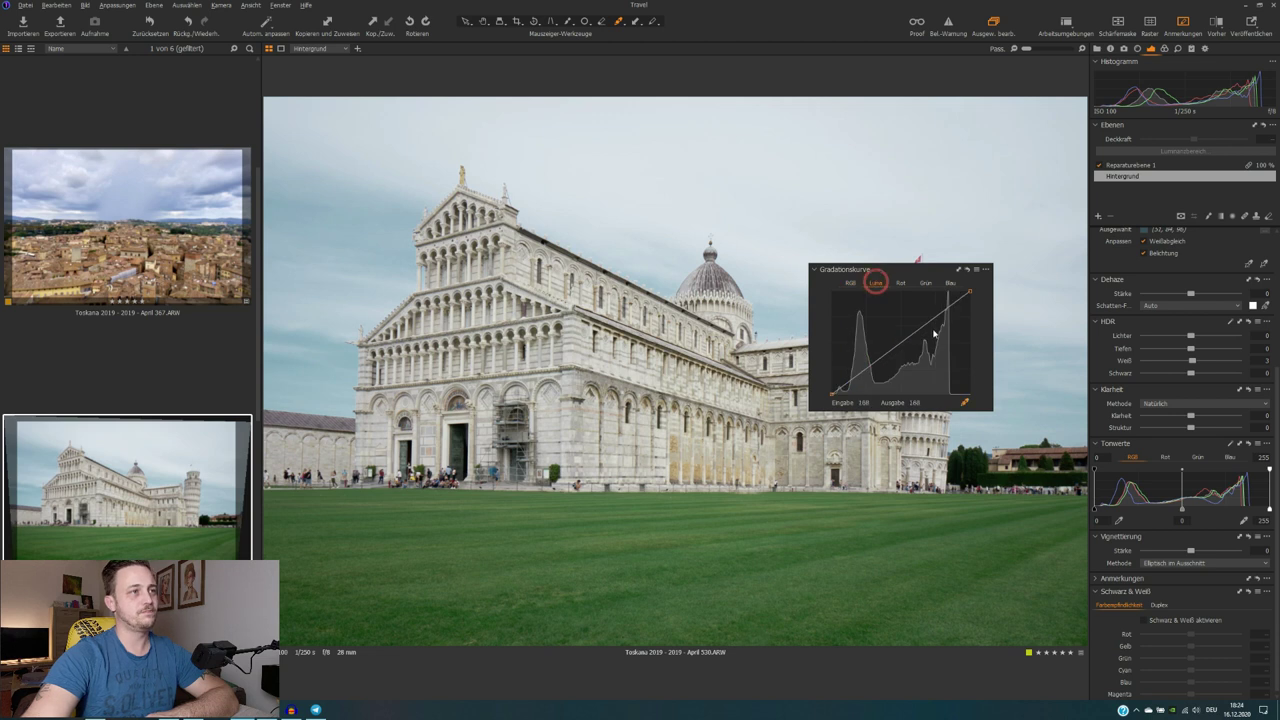
left_click(966, 403)
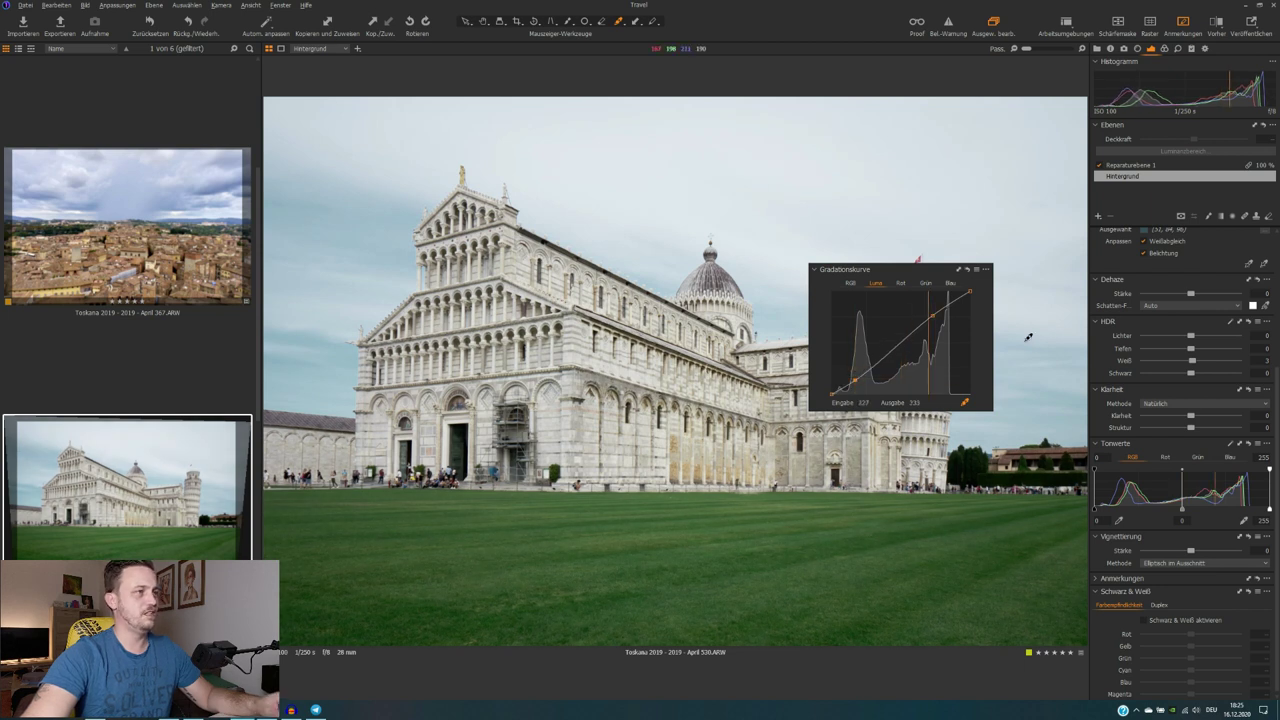
Step: Compare the cathedral photo with and without the Gradationskurve adjustment, and dock the floating tool directly below Tonwerte
left_click(967, 272, "alt")
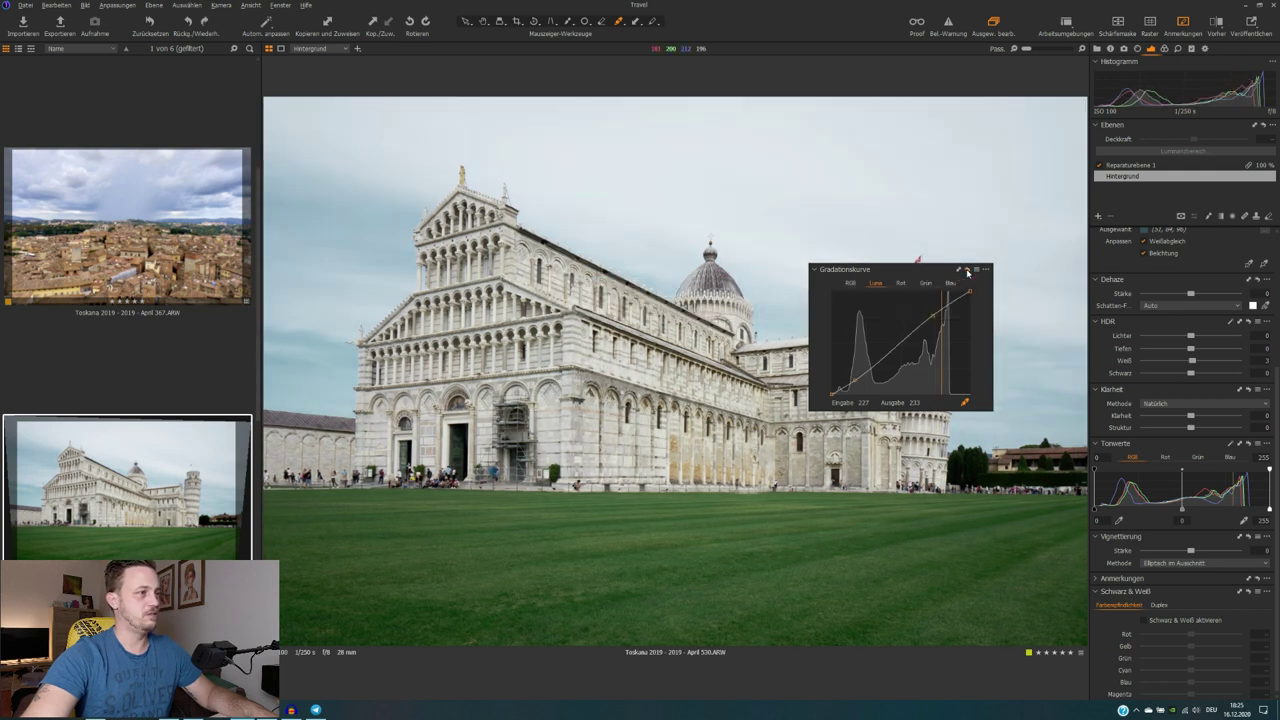
left_click(967, 272, "alt")
left_click(967, 272, "alt")
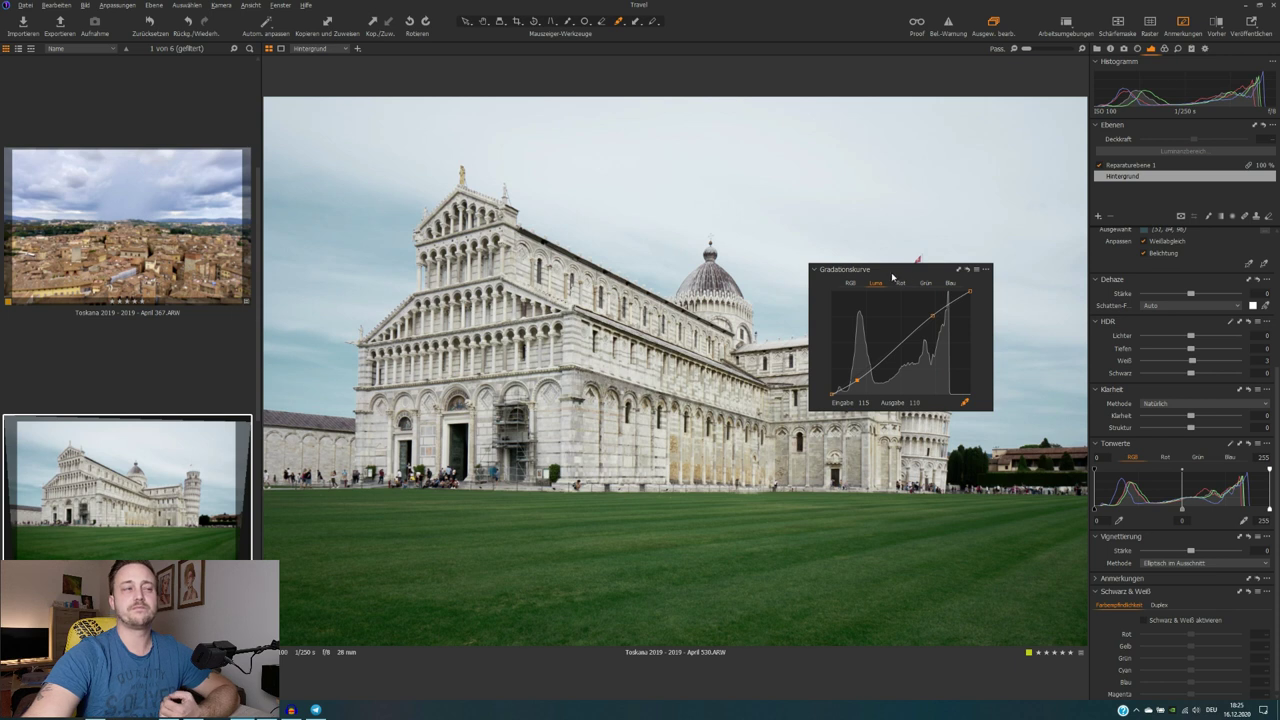
left_click_drag(892, 278, 1160, 530)
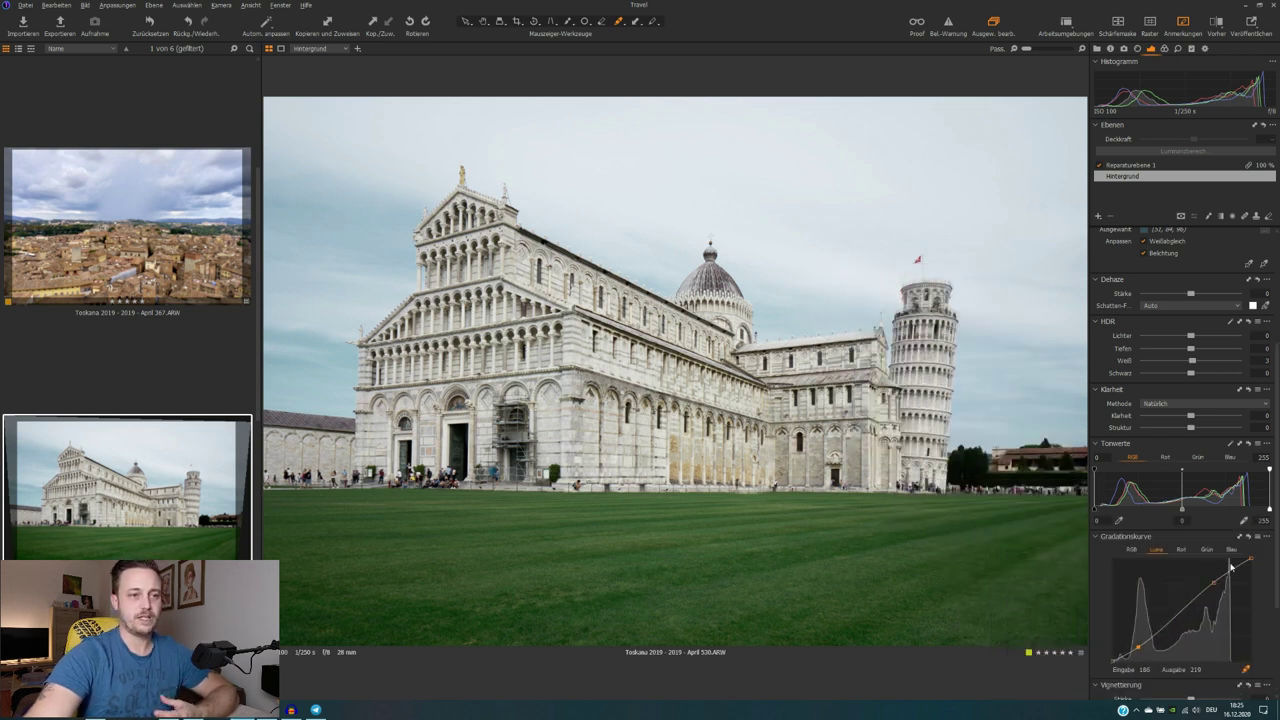